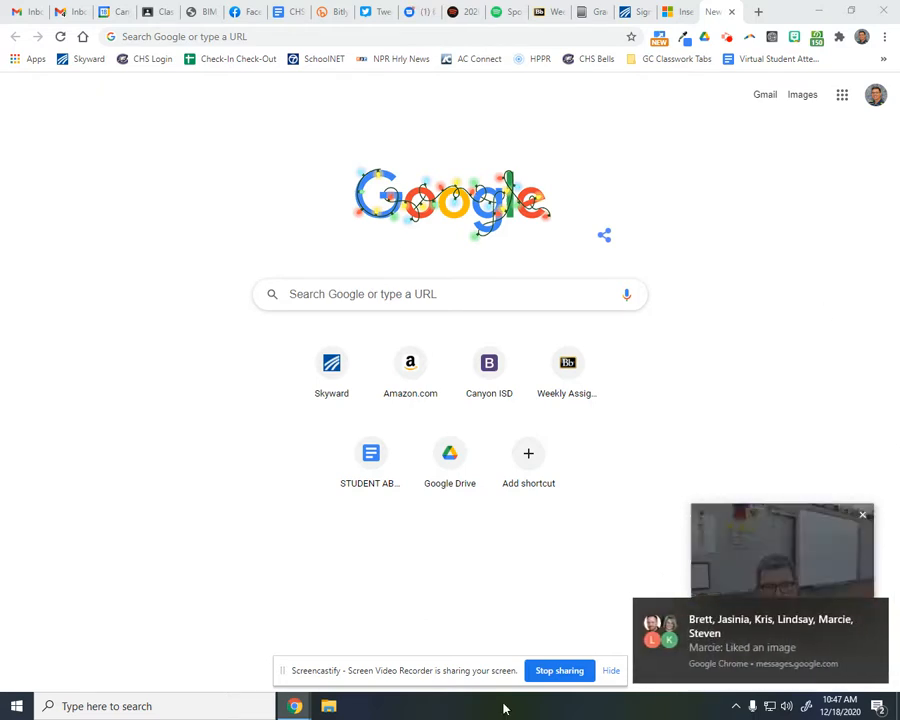
Step: Dismiss the incoming message notification without changing its notification settings
click(873, 625)
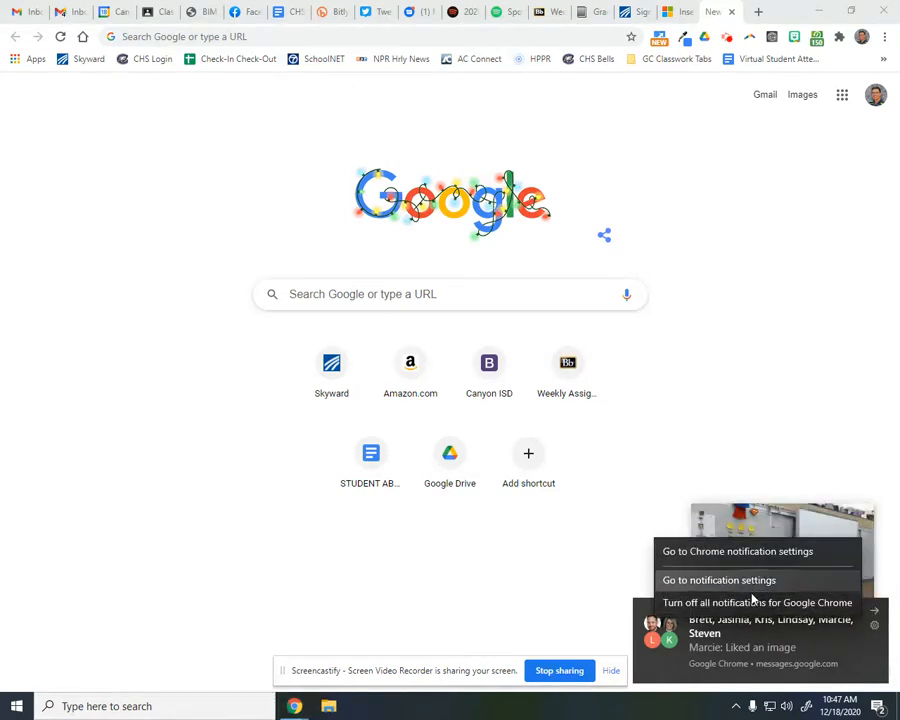
click(540, 582)
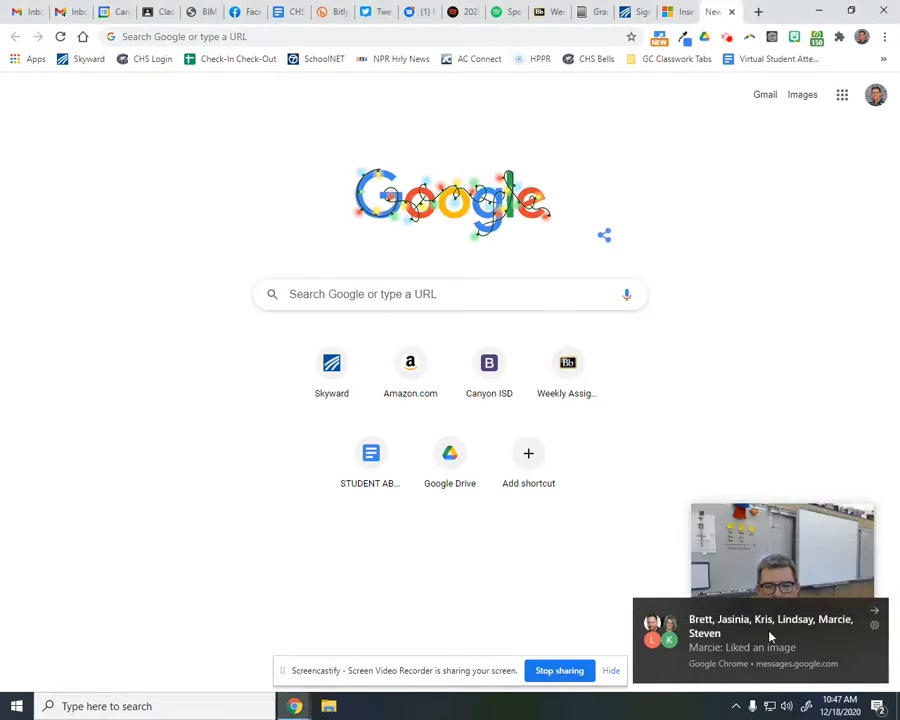
click(875, 609)
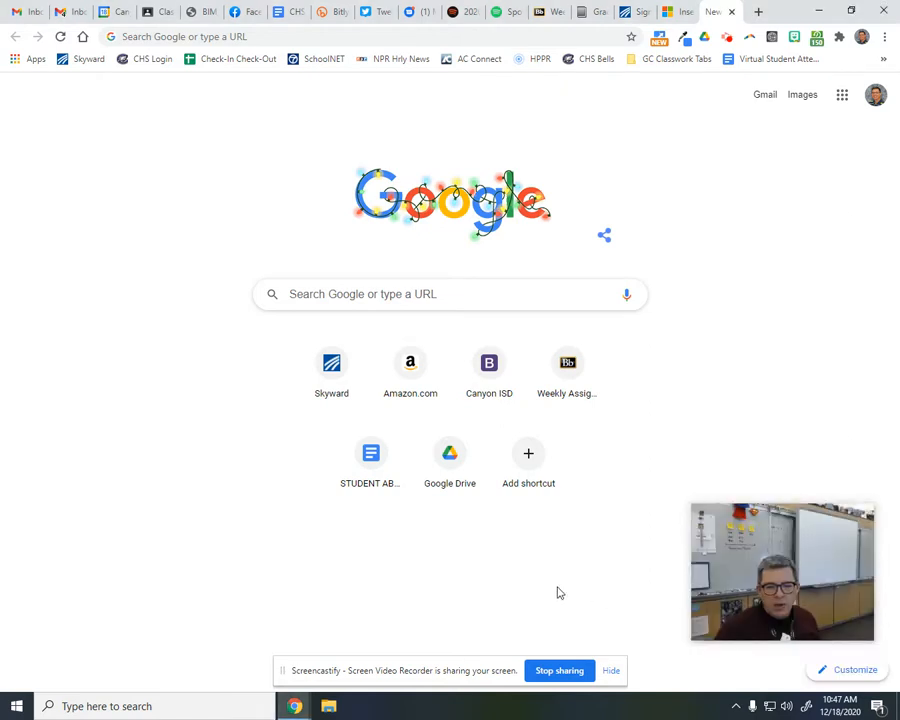
Step: Launch Excel and create a blank workbook
click(165, 705)
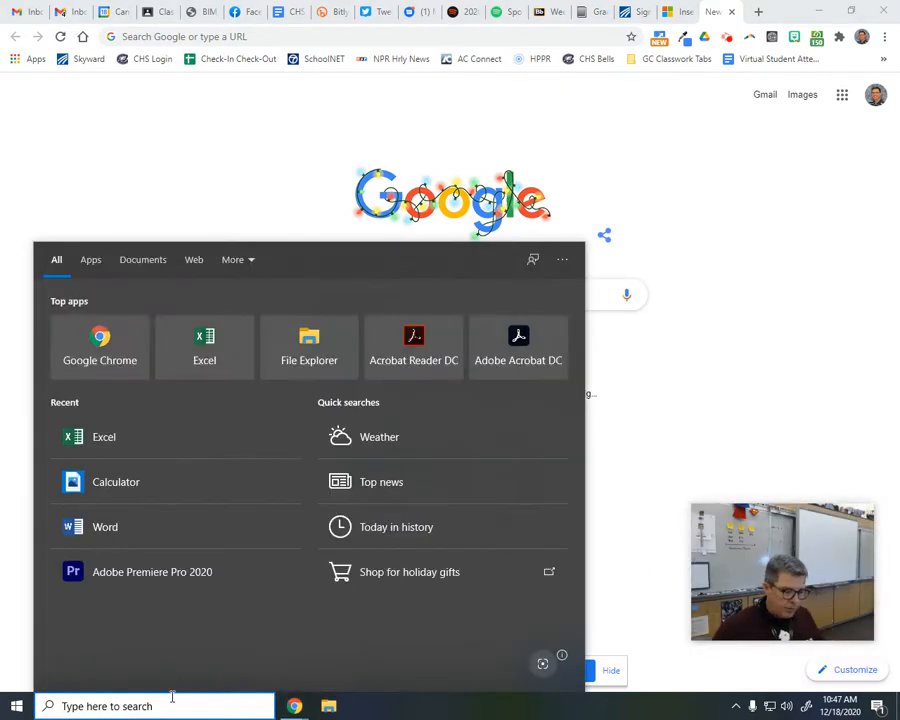
text(excel)
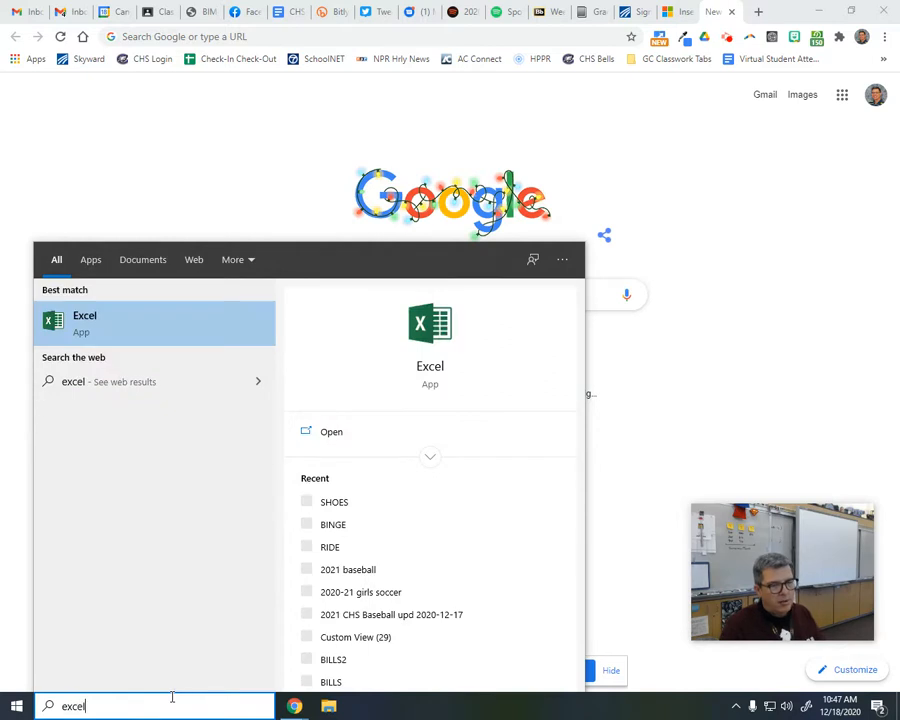
key(Return)
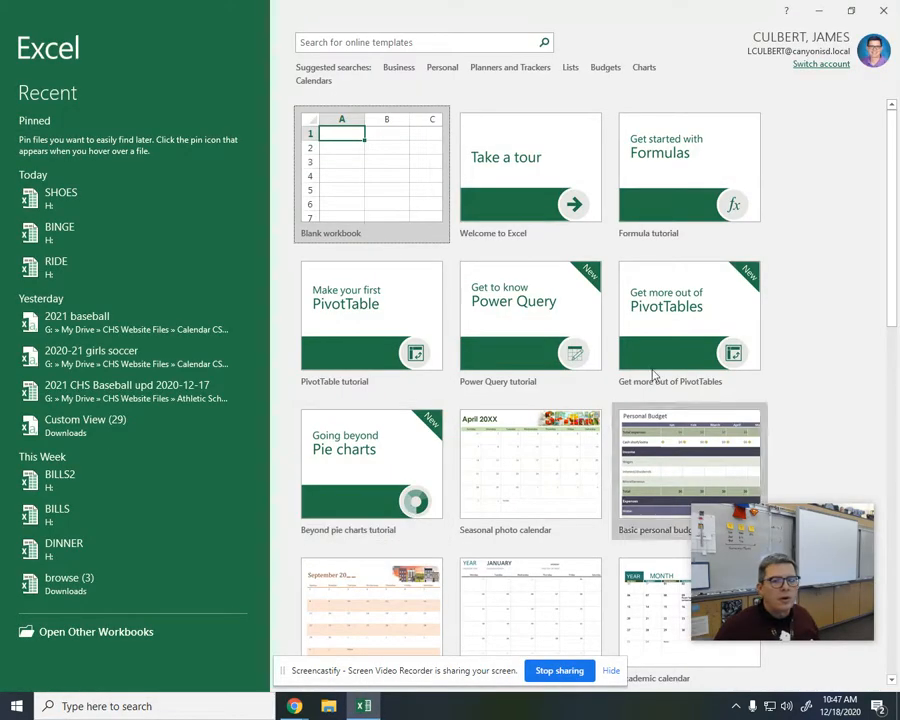
click(334, 177)
click(337, 177)
Step: Enter the title "Tutoring That Works!" in cell A1
key(Up)
key(Left)
key(Left)
key(Left)
key(Left)
key(Left)
key(Left)
key(Left)
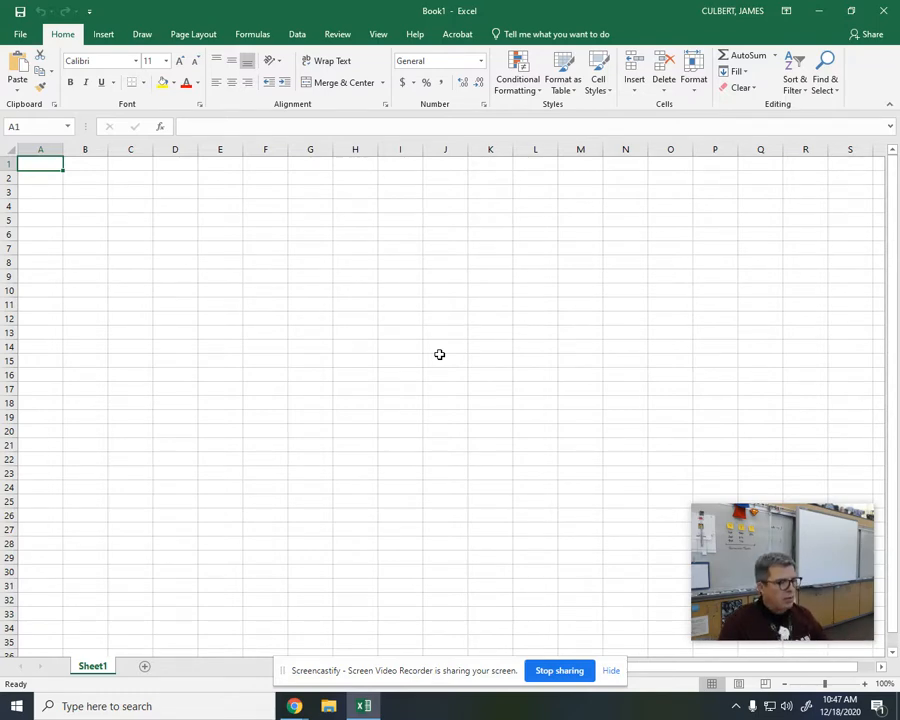
text(Tutorint)
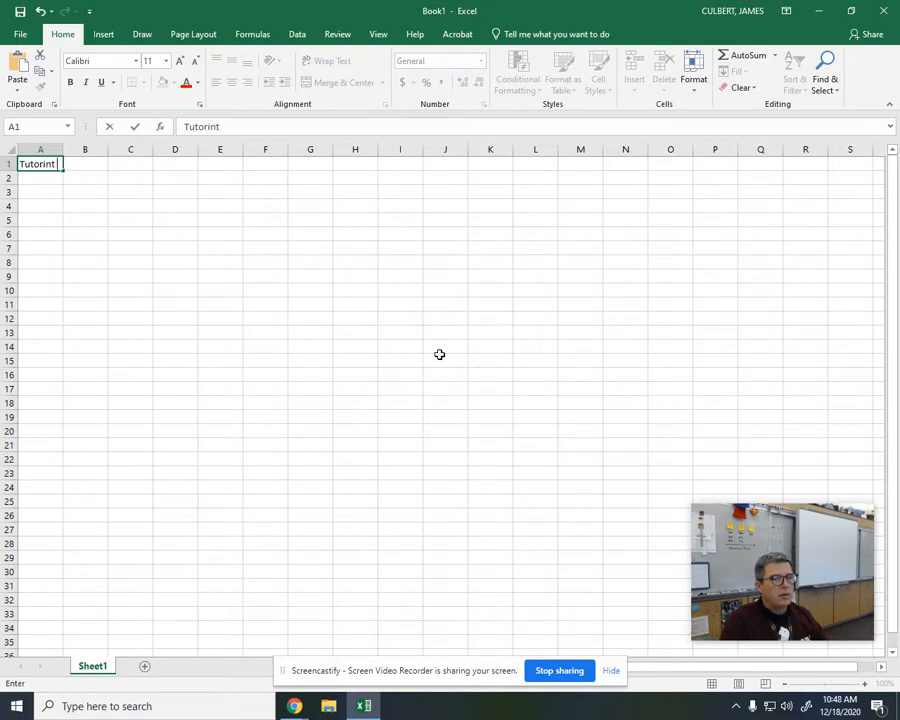
text( t)
key(BackSpace)
text(That Works!)
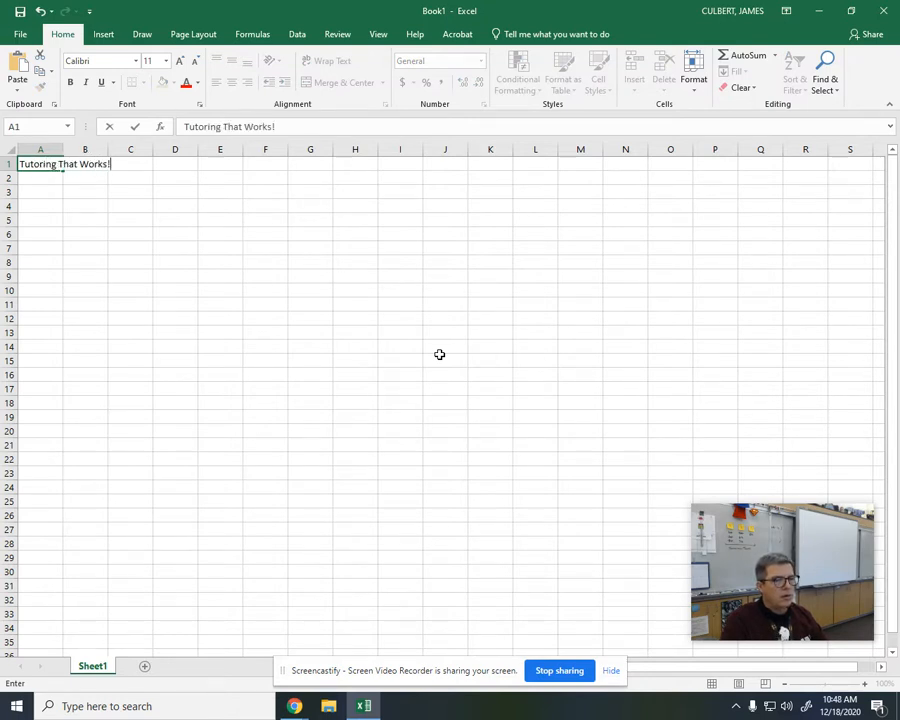
key(Return)
key(Return)
Step: Enter the column headings SERVICES in A3 and TOP SIX in B3
text(SERVICES)
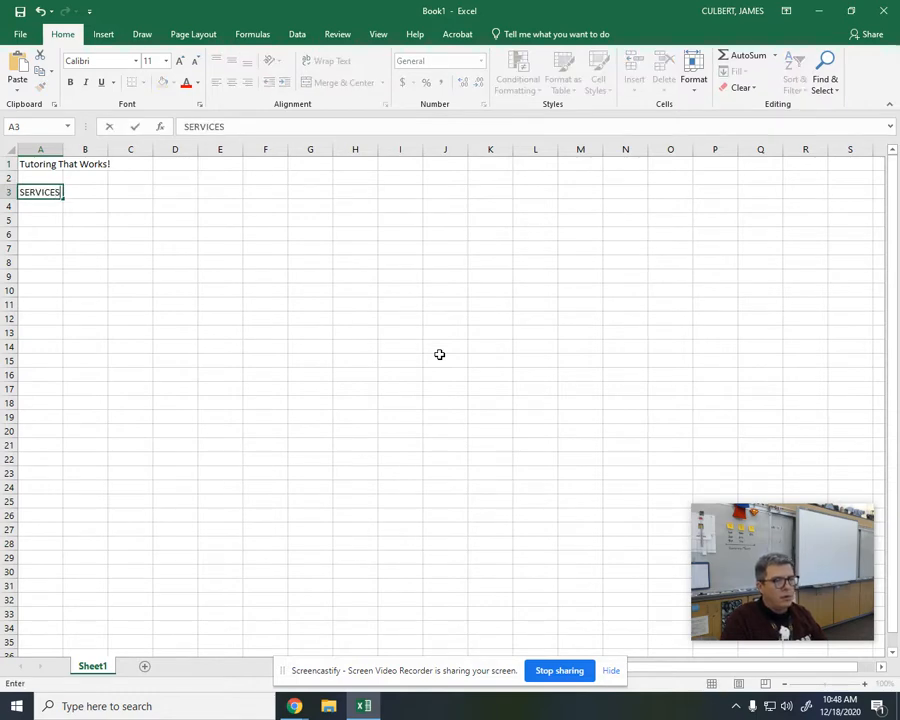
key(Tab)
text(TOP SIX)
key(Return)
Step: List the services "Choose your location", "Private or small group" and "Flexible scheduling" in cells A4 to A6
text(Cho)
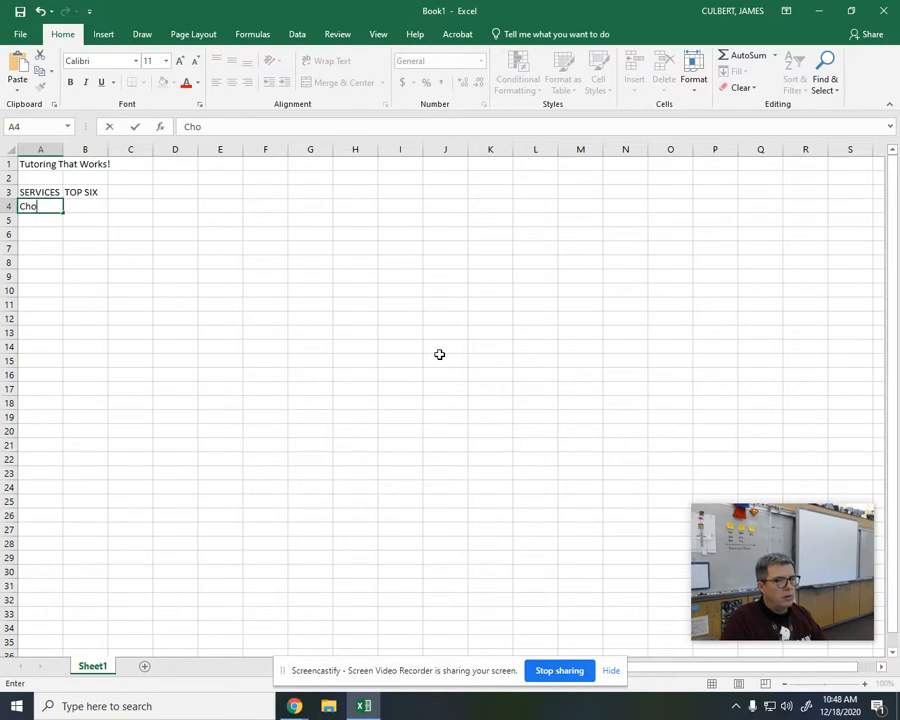
text(ose your location)
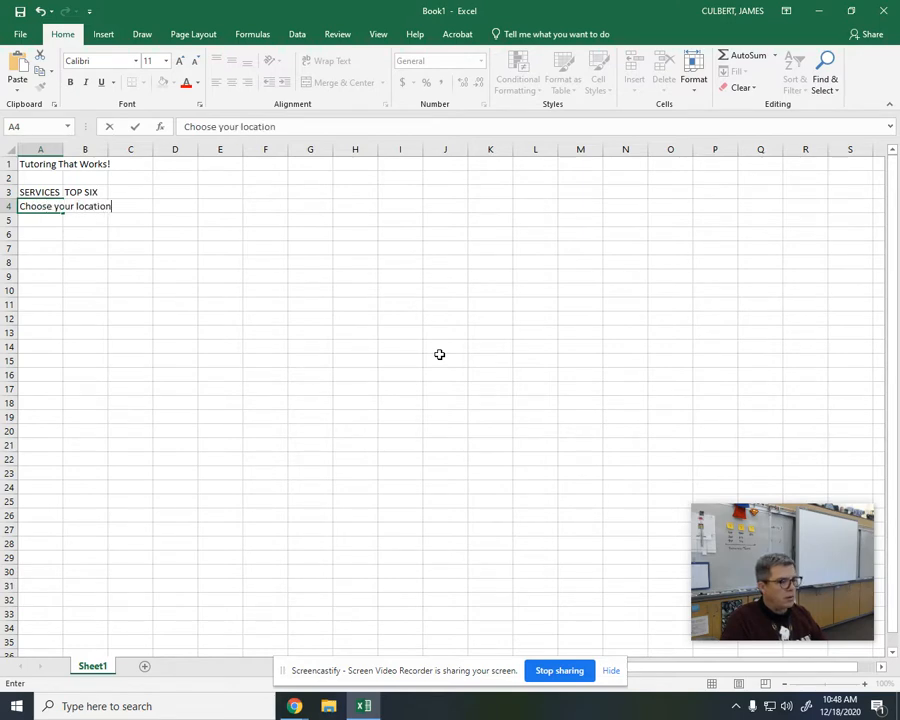
key(Return)
text(Private or)
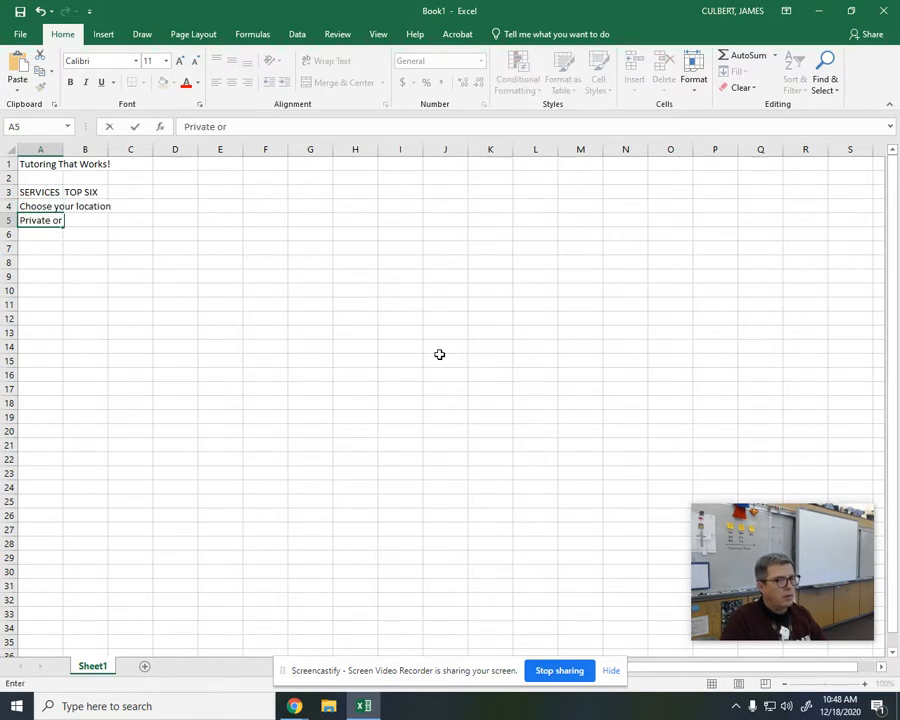
text( small group)
key(Return)
text(Flexible scheduling)
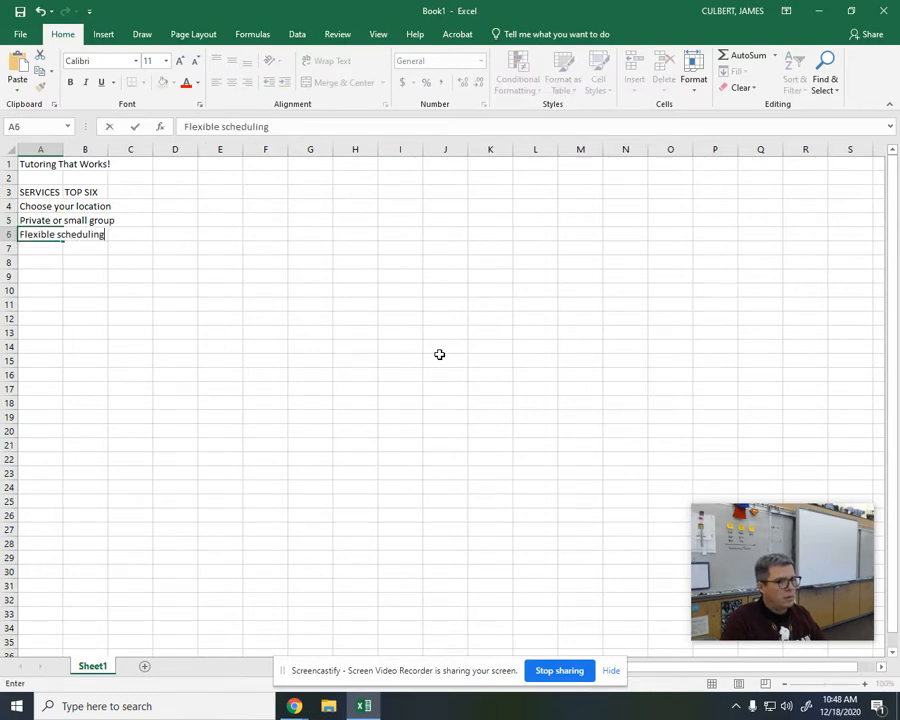
key(Return)
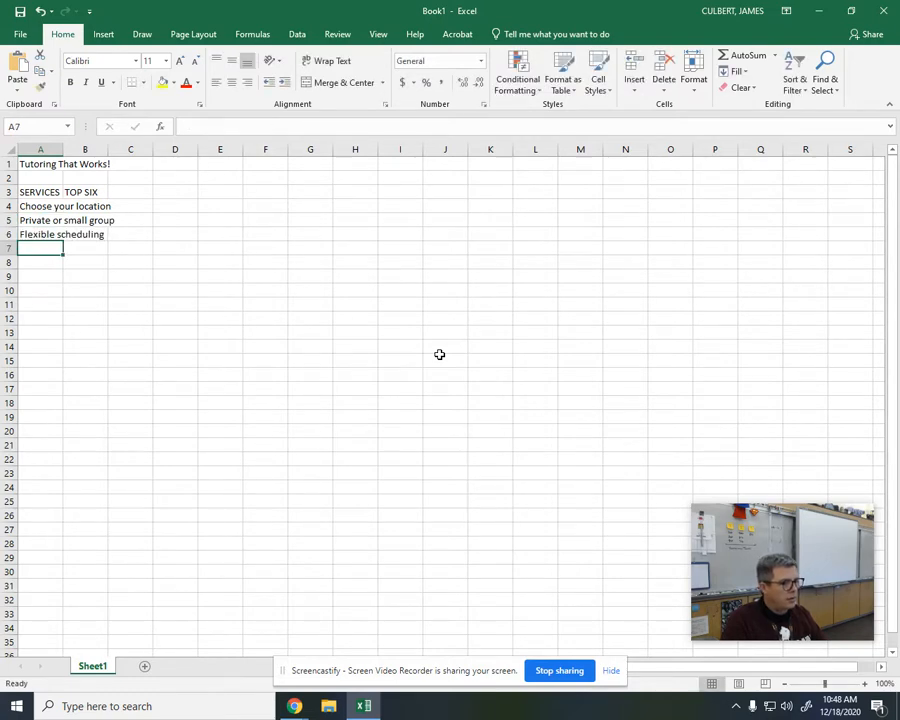
Step: Add the services "Credentialed tutors", "Catch up quickly" and "Best material retention" in cells A7 to A9
text(Credential)
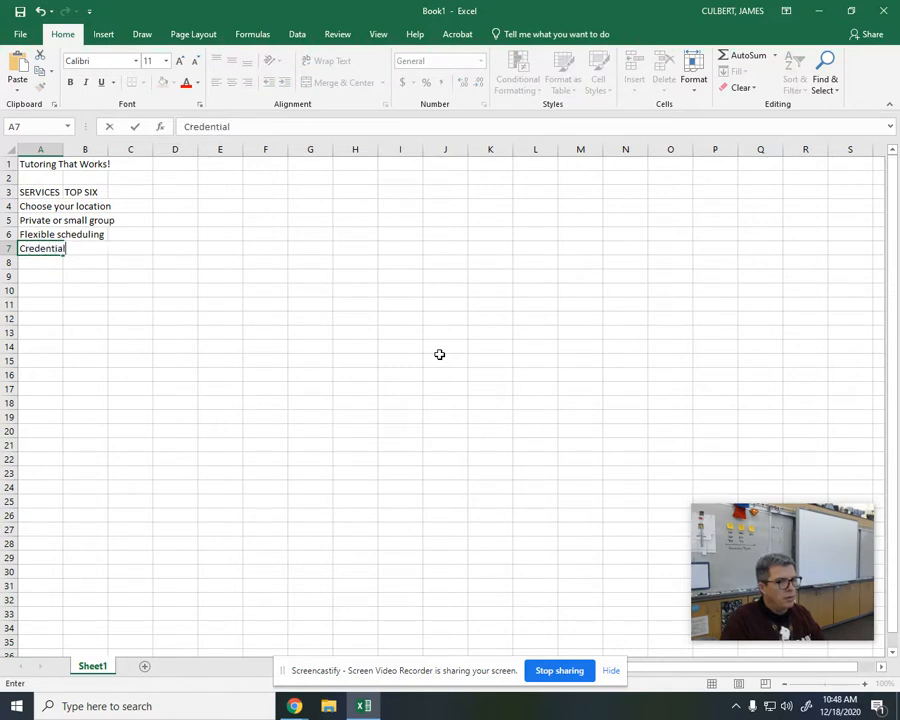
text(ed tutors)
key(Return)
text(Catch u)
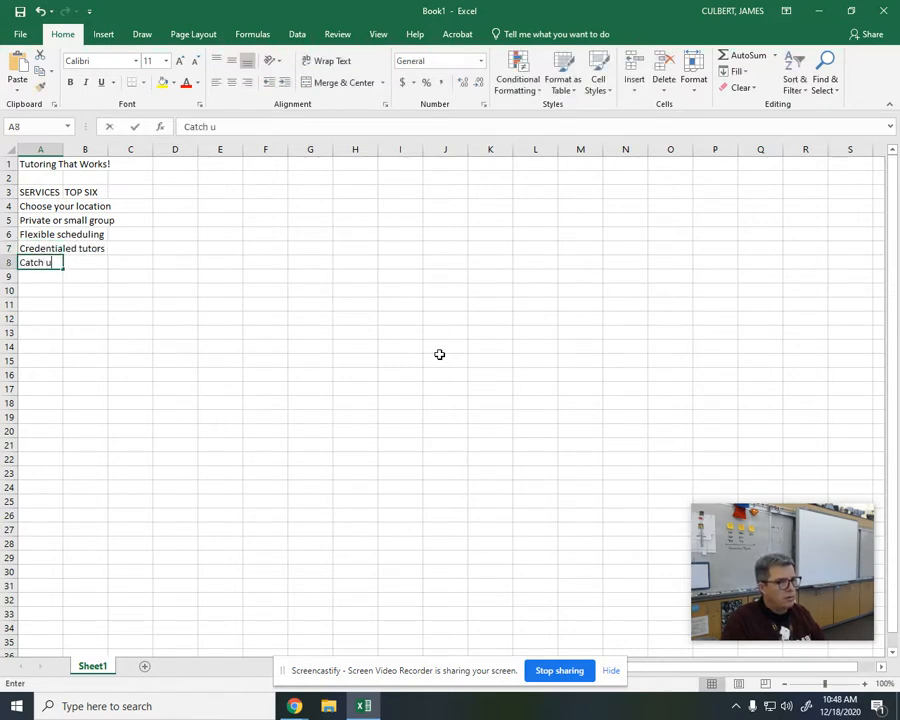
text(p quickly)
key(Return)
text(Be)
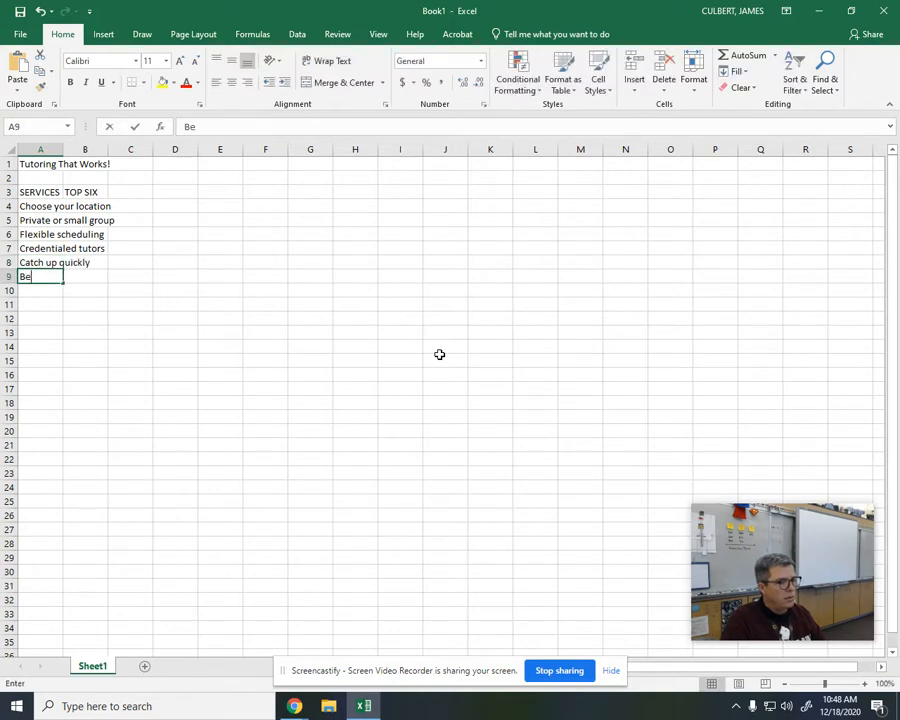
text(st material re)
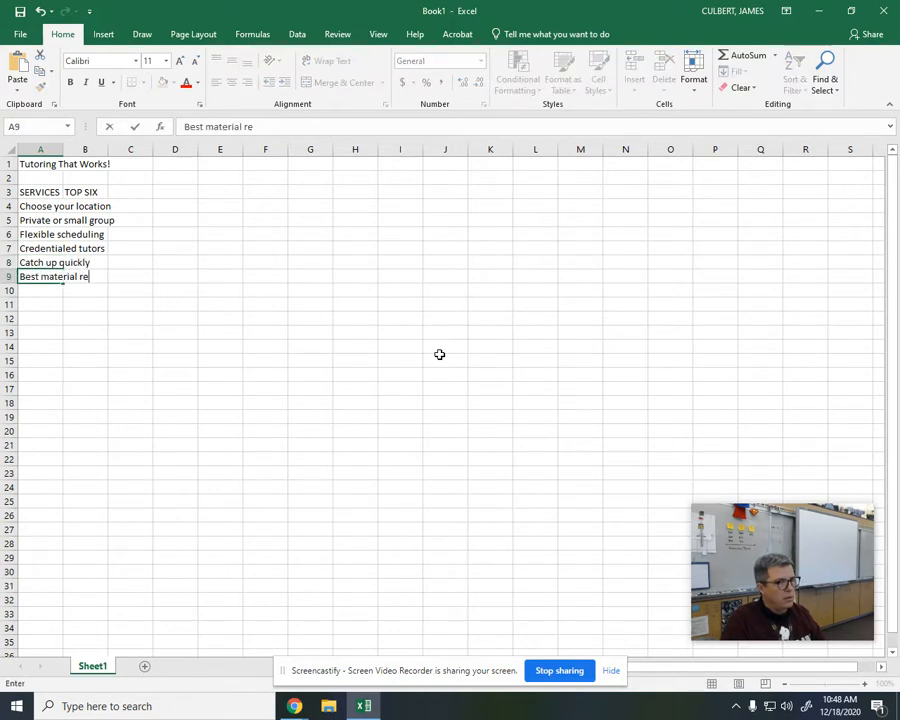
text(tention)
Step: Enter the TOP SIX values 32, 12 and 8 in cells B4 to B6
key(Up)
key(Up)
key(Up)
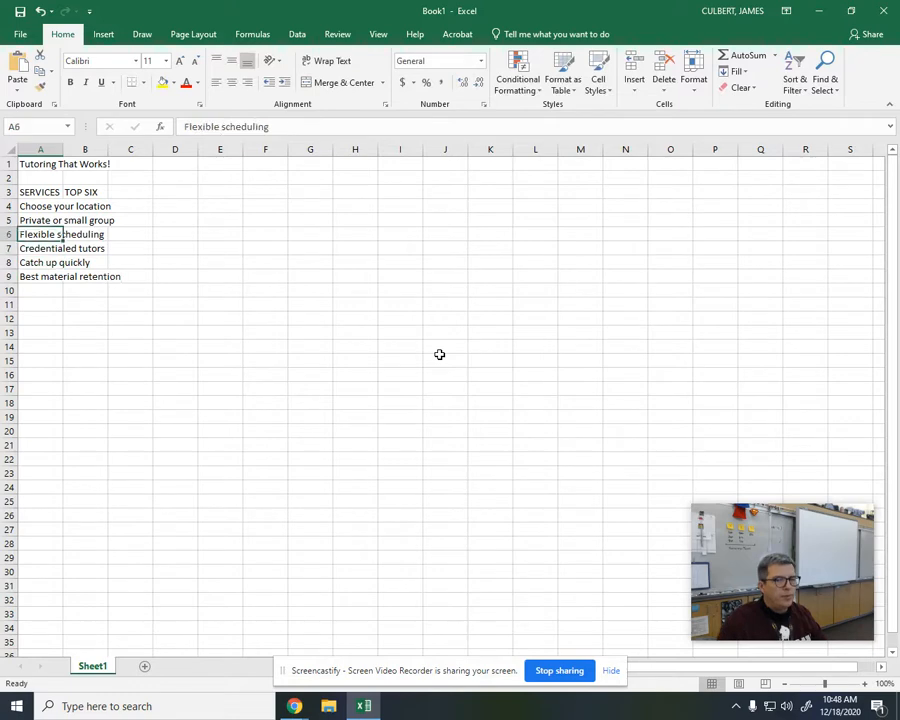
key(Up)
key(Up)
key(Right)
text(32)
key(Return)
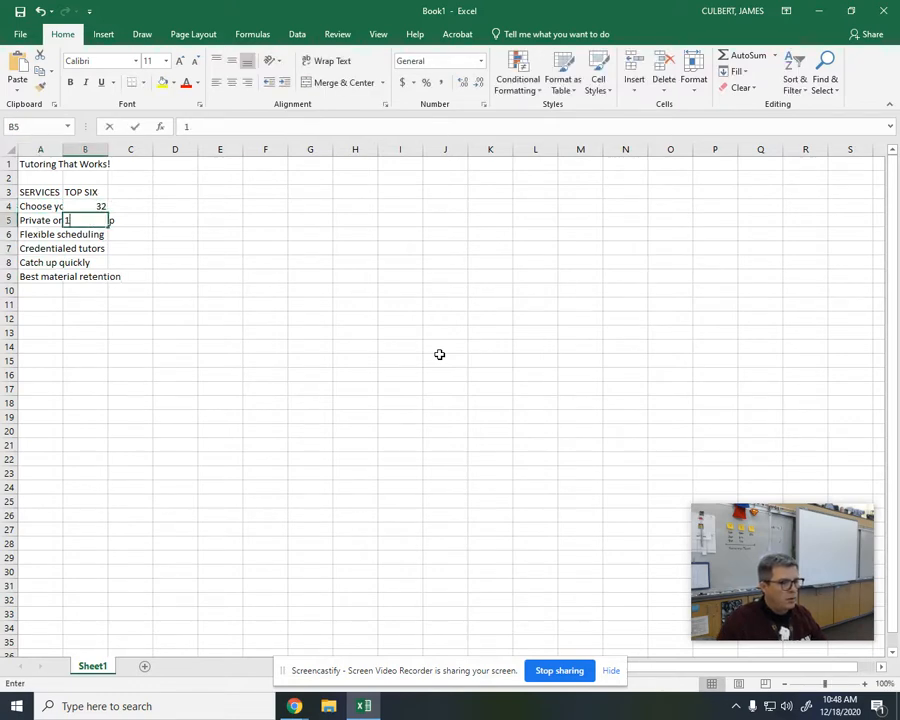
text(12)
key(Return)
text(8)
key(Return)
Step: Enter the TOP SIX values 18, 25 and 5 in cells B7 to B9
text(18)
key(Return)
text(25)
key(Return)
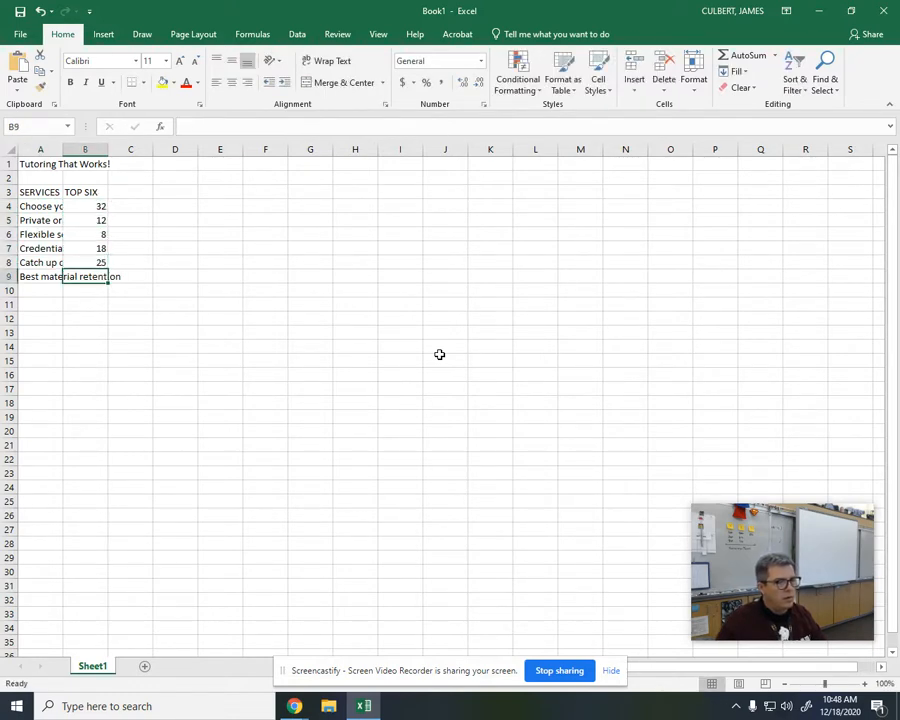
text(5)
key(Return)
key(Return)
Step: Enter the label STUDENT NAME in cell A11, leaving row 10 blank
key(Left)
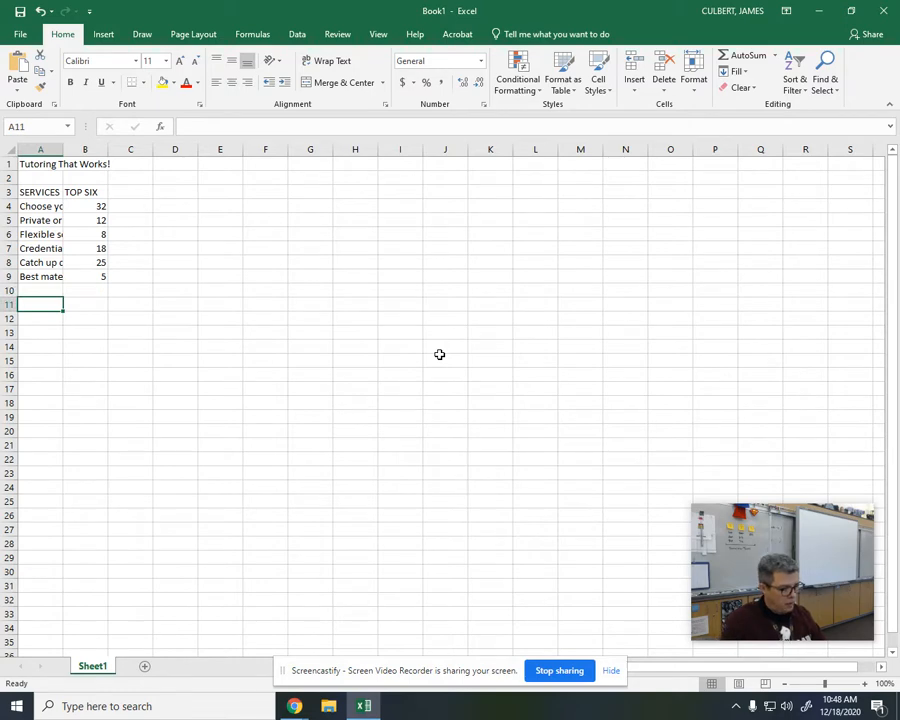
text(STUDENT NAME)
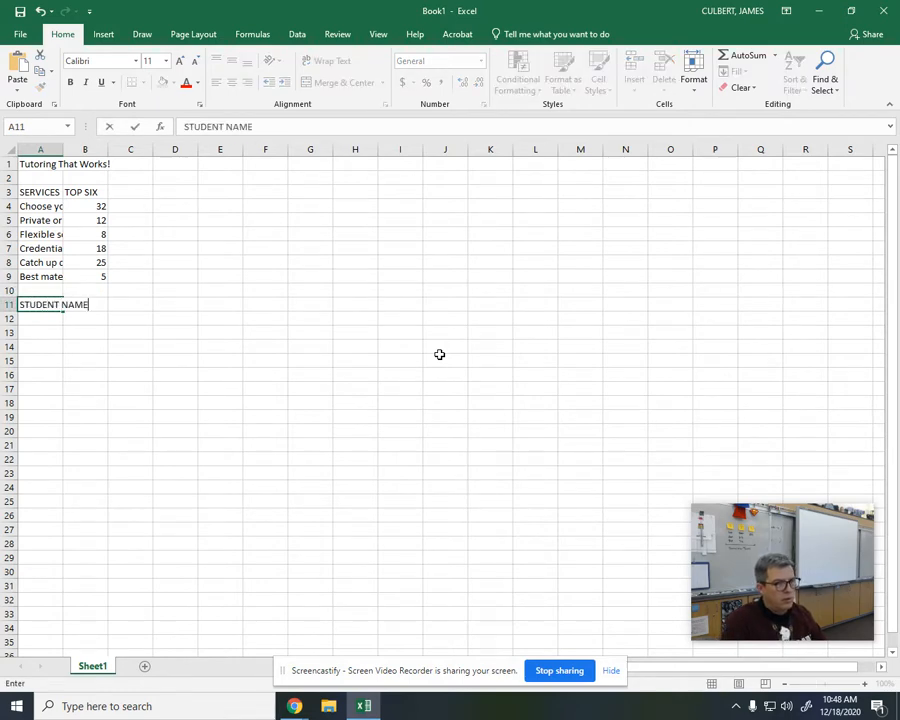
key(Return)
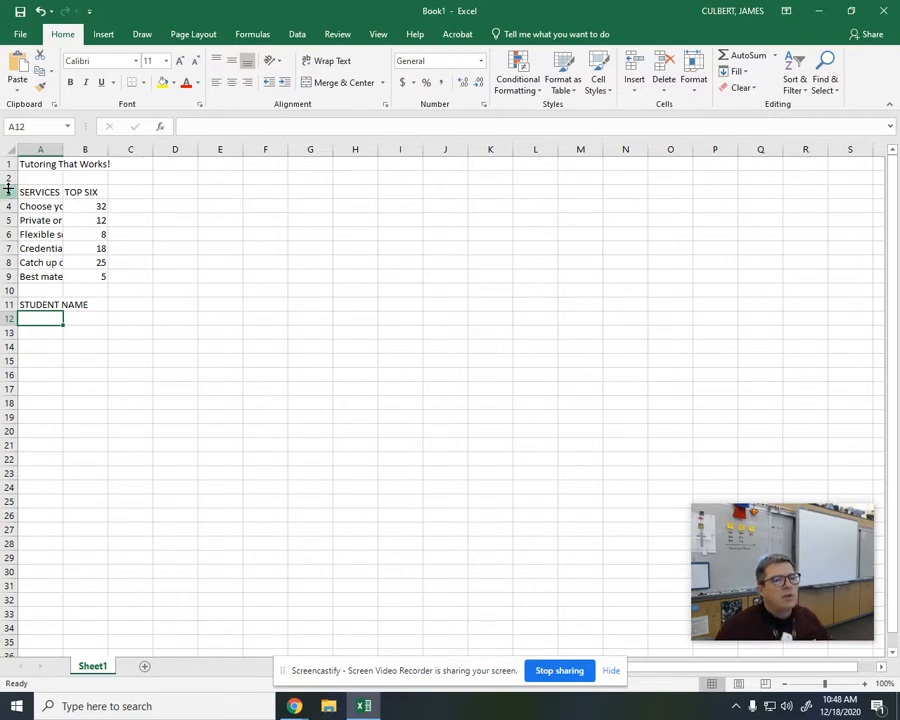
Step: Format the entire worksheet in Arial with font size 10
click(12, 147)
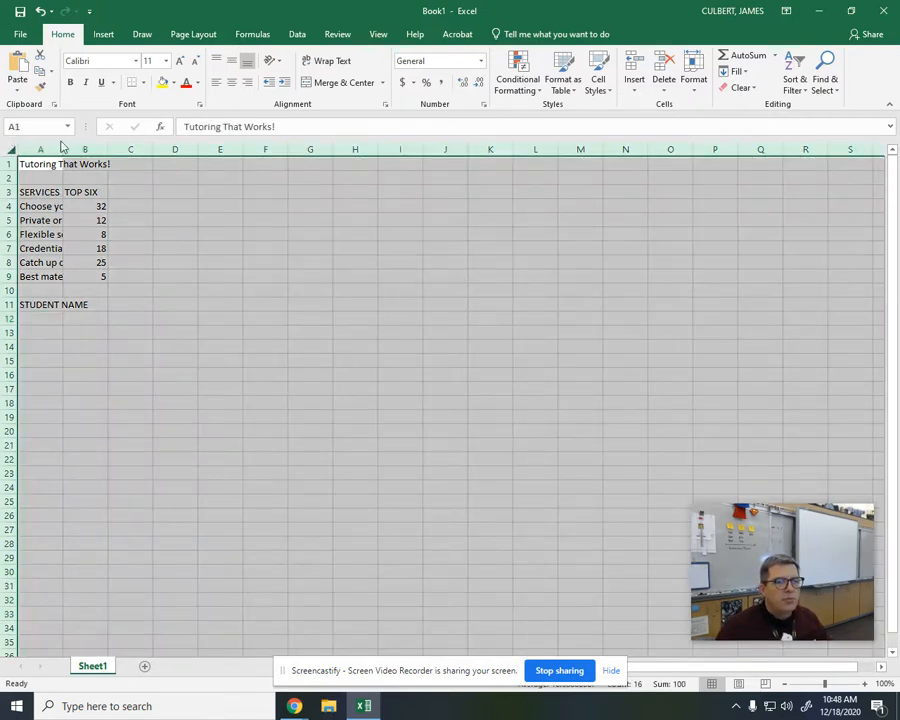
click(124, 62)
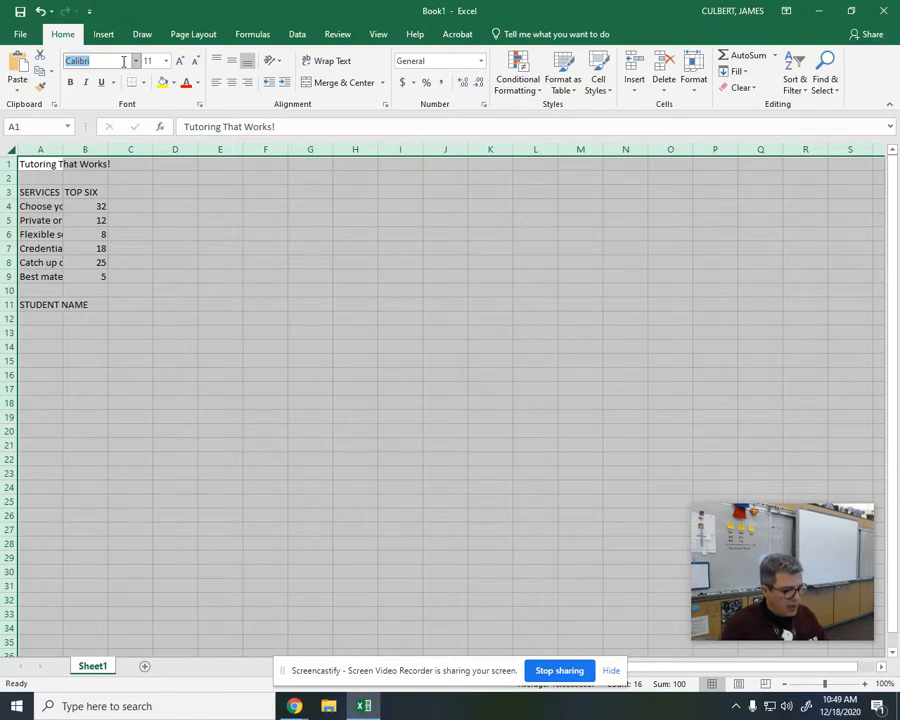
text(Ar)
key(Tab)
text(10\)
key(Return)
key(Return)
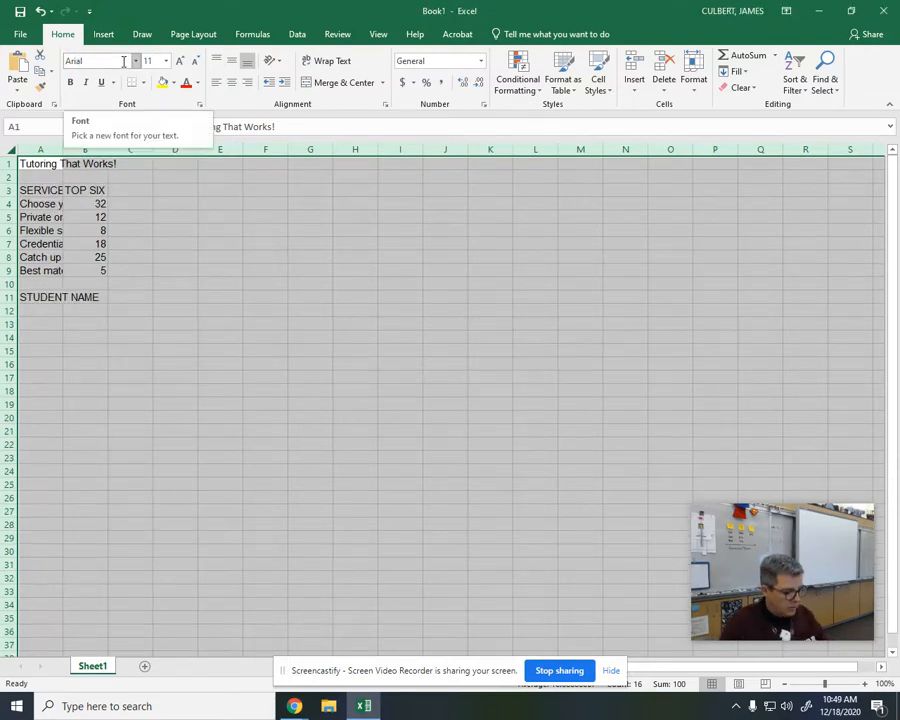
key(Tab)
click(165, 65)
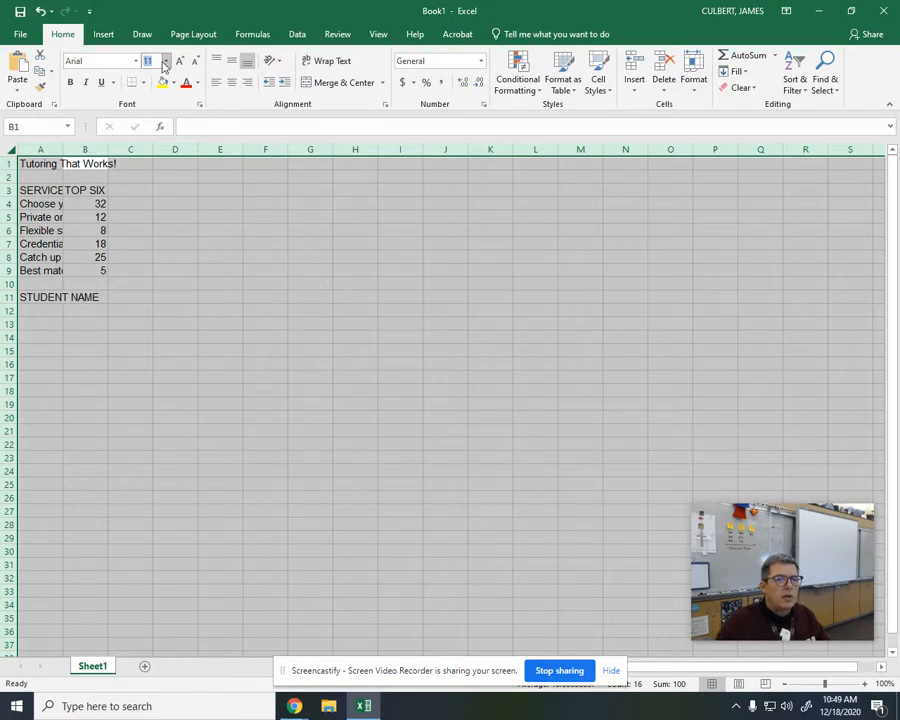
text(10)
key(Return)
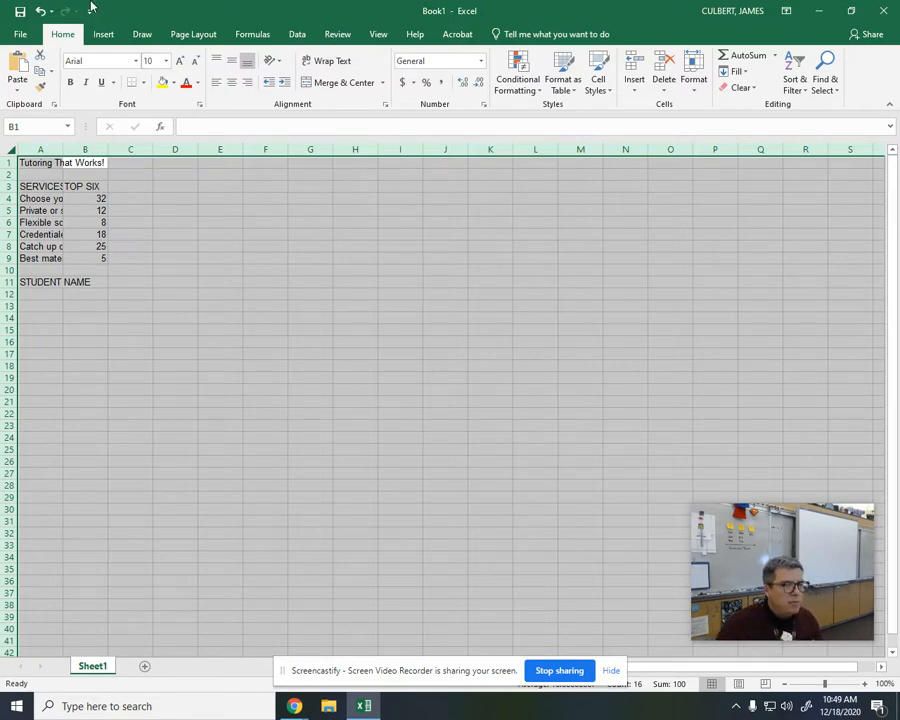
Step: Save the workbook to the H: drive under the file name FEATURES
click(17, 13)
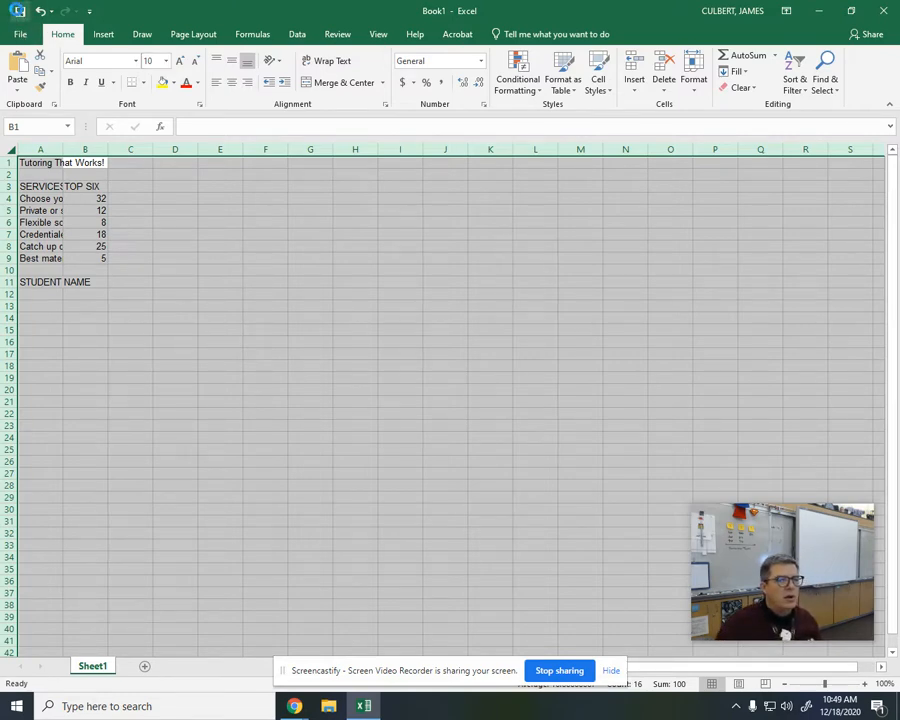
click(167, 266)
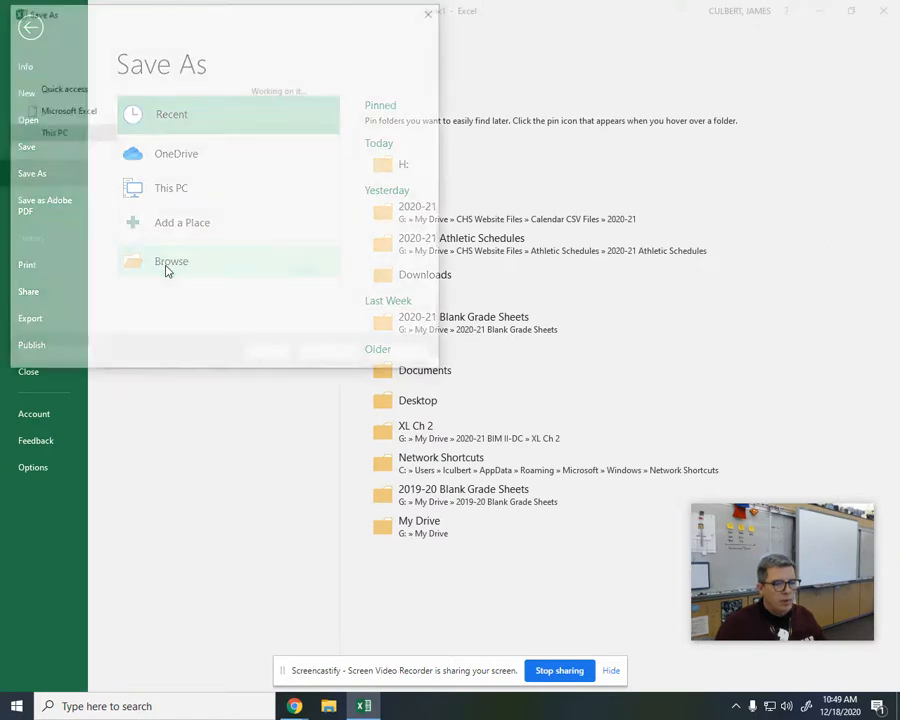
text(h:\)
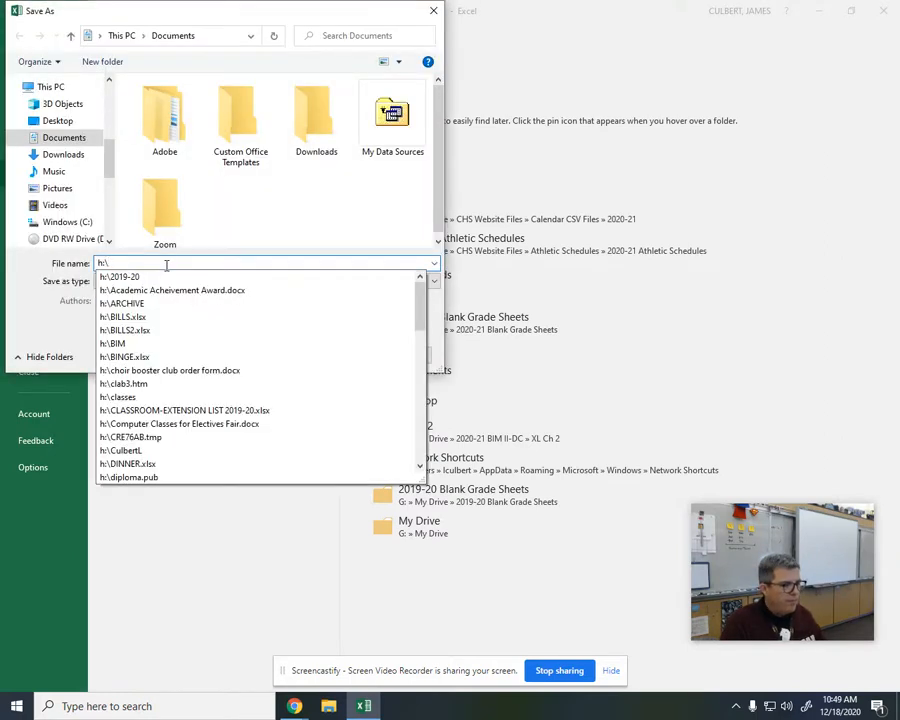
text(FEATU)
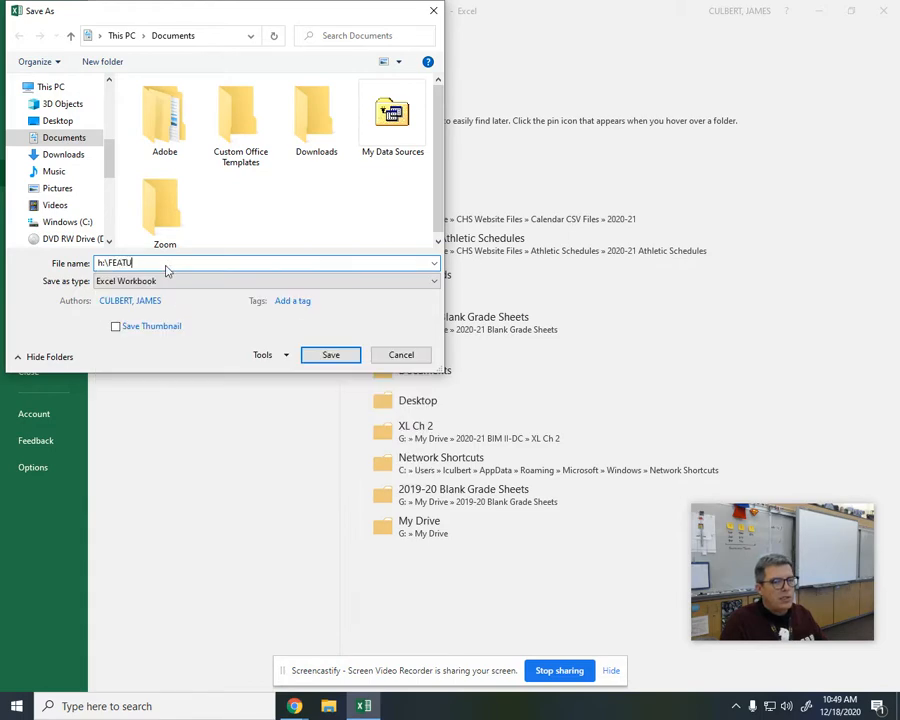
key(Return)
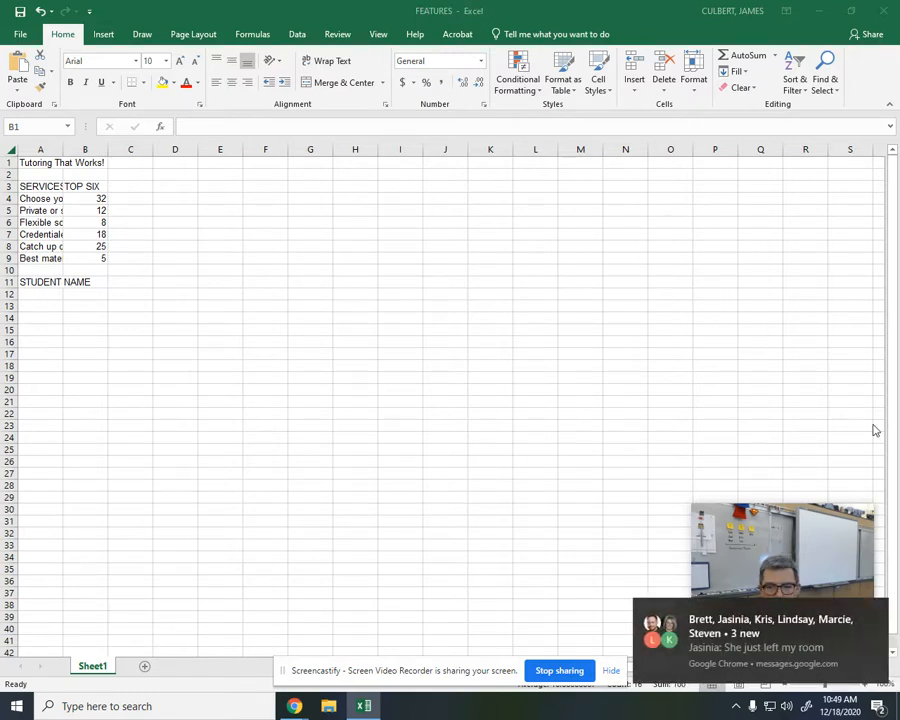
Step: Dismiss the pop-up notifications and set the title in cell A1 to font size 16
click(884, 620)
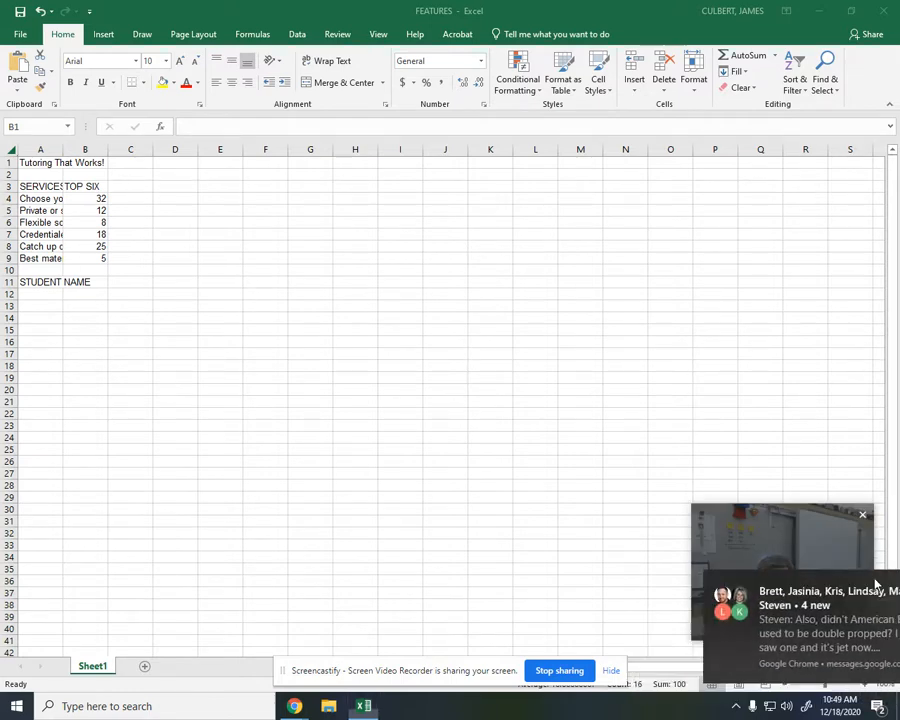
click(876, 583)
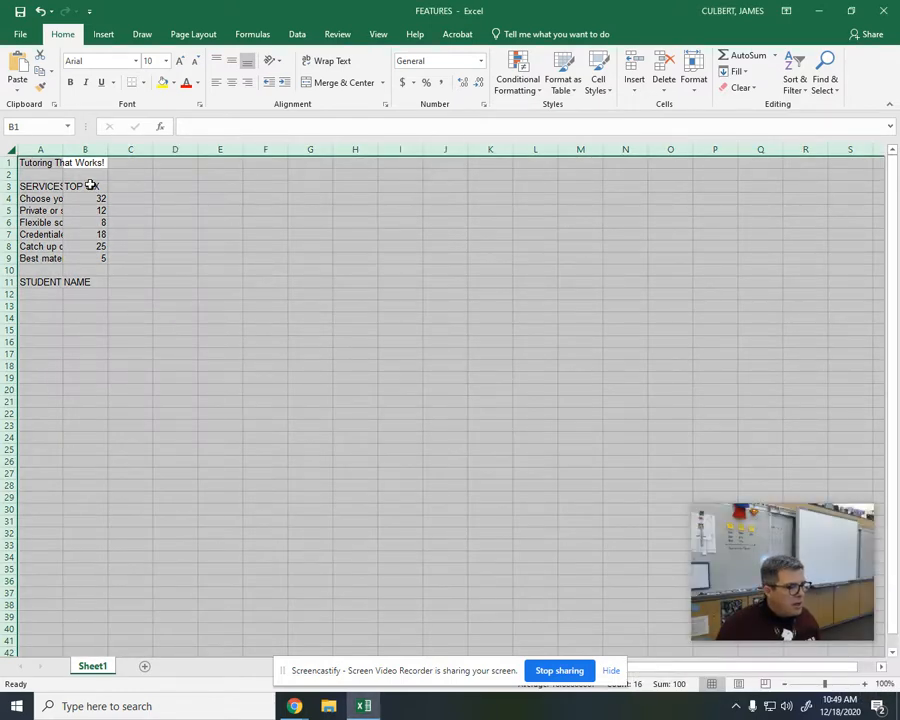
click(28, 162)
click(148, 60)
key(Return)
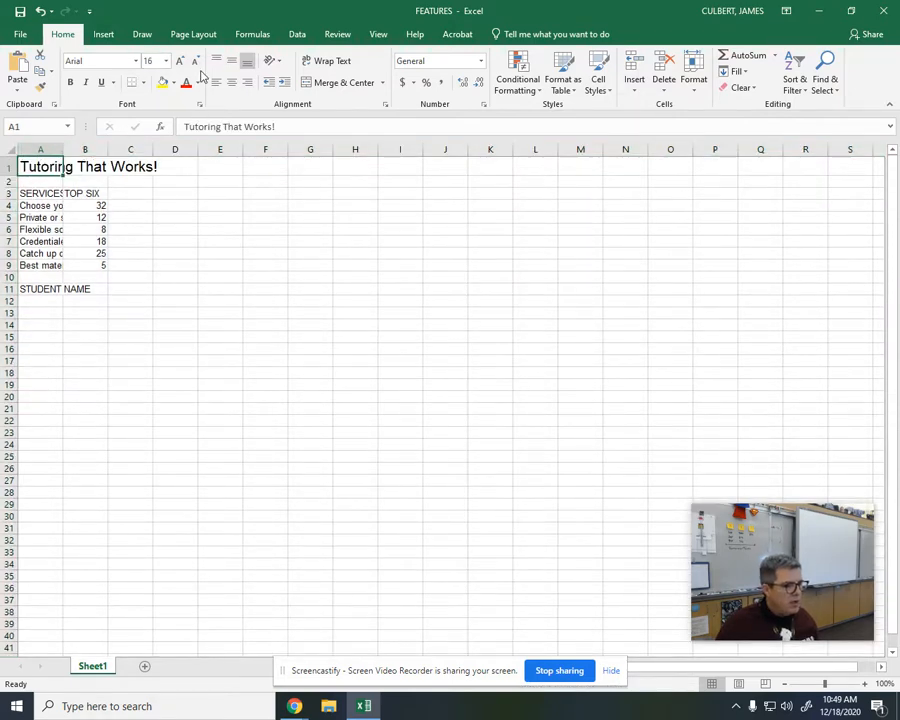
Step: Set the width of column A to 20
click(40, 150)
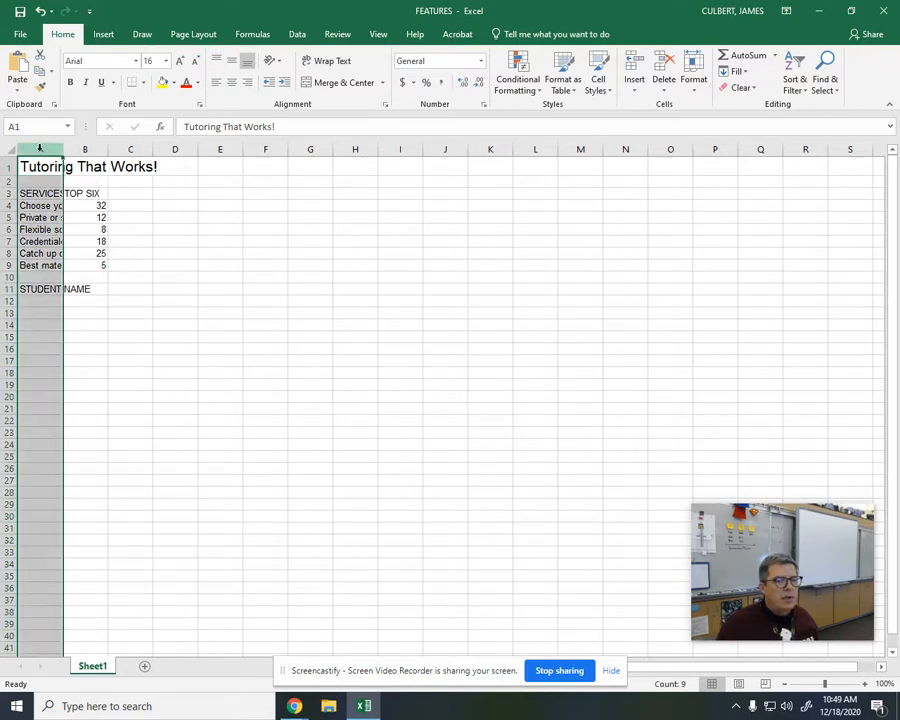
click(692, 72)
click(712, 154)
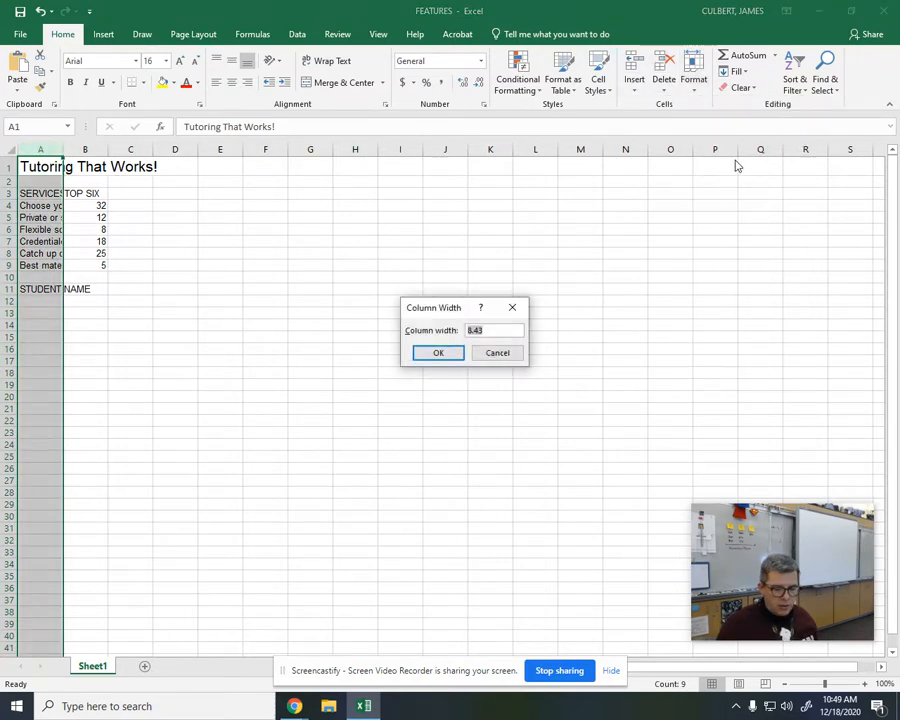
text(20)
key(Return)
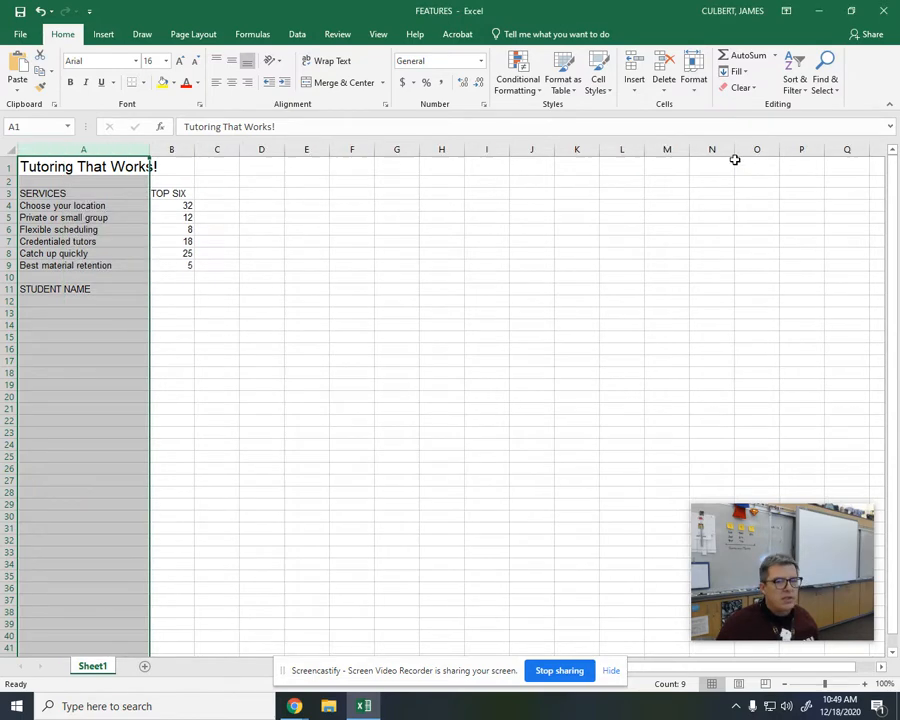
Step: Set the width of column B to 16 and deselect the column
click(170, 150)
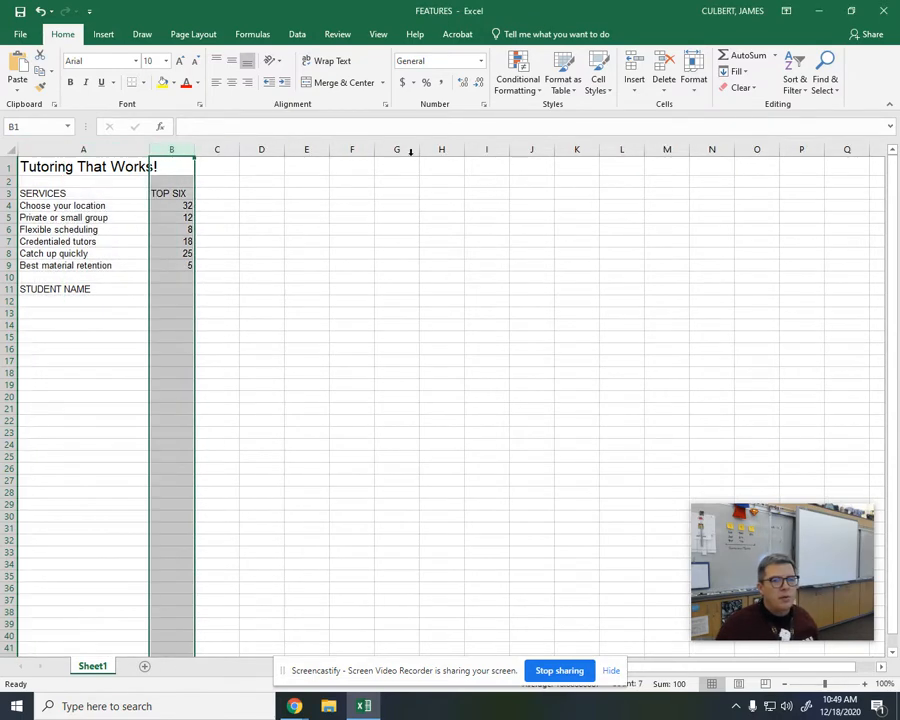
click(694, 76)
click(730, 154)
text(16)
key(Return)
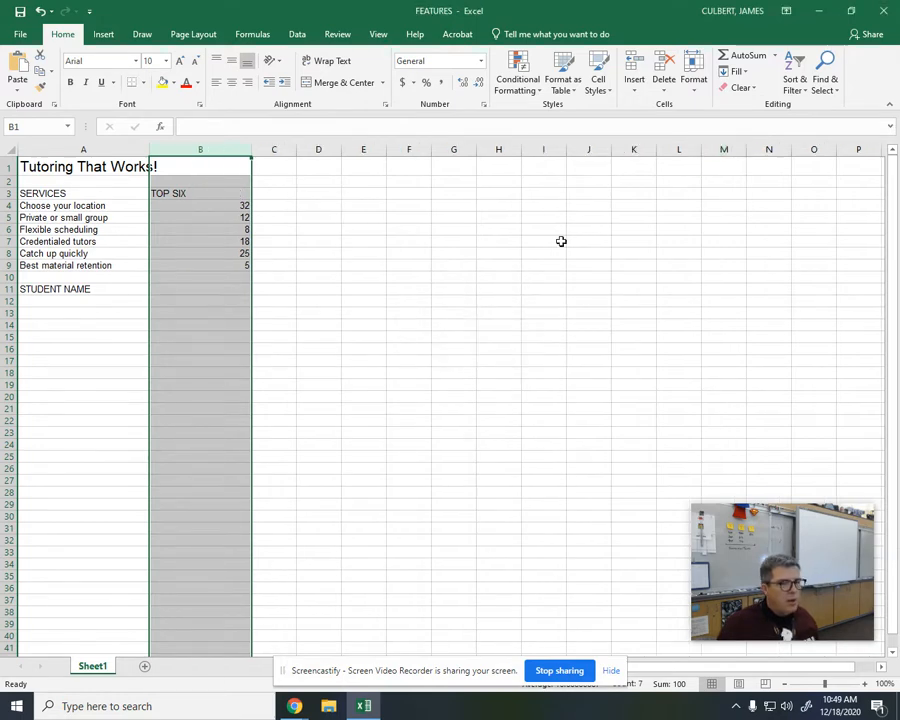
click(239, 279)
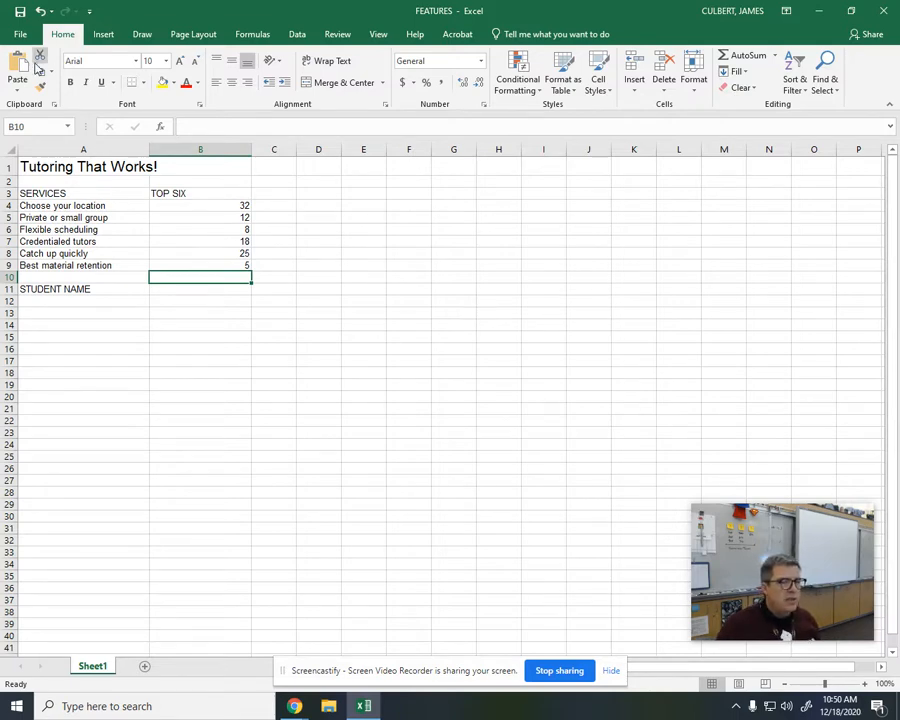
click(35, 128)
text(A4:B9)
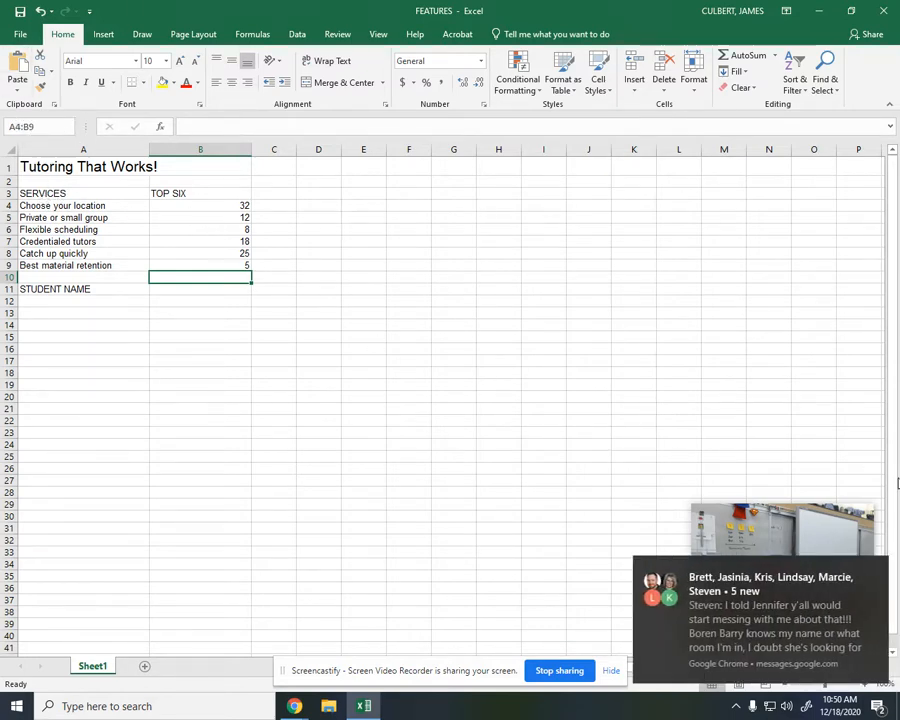
click(875, 569)
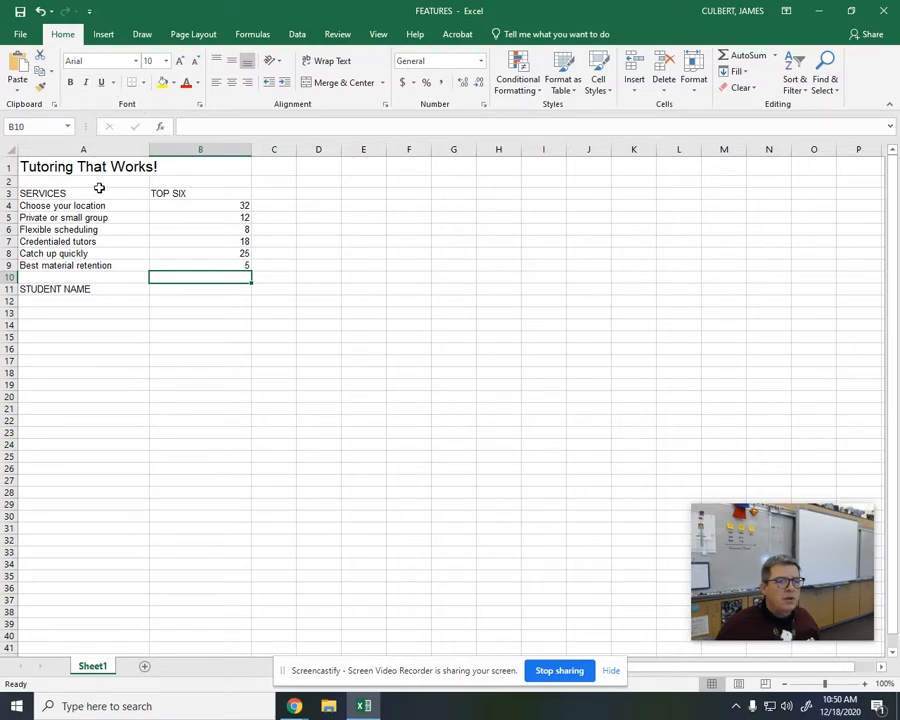
Step: Insert a basic 2-D pie chart from the services and values in the range A4:B9
click(27, 127)
text(A4:B9)
key(Return)
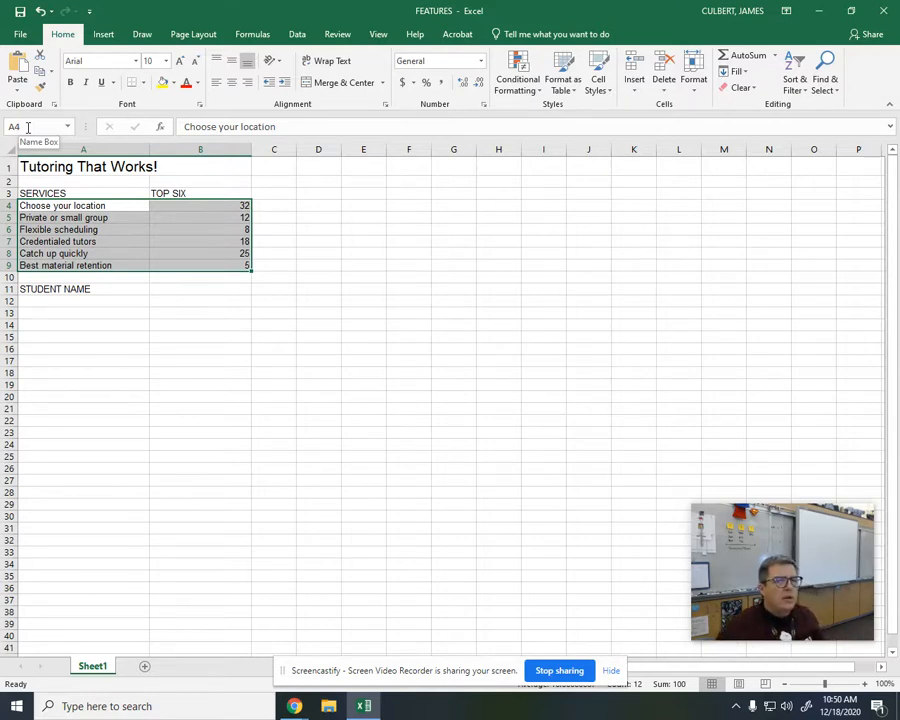
click(110, 35)
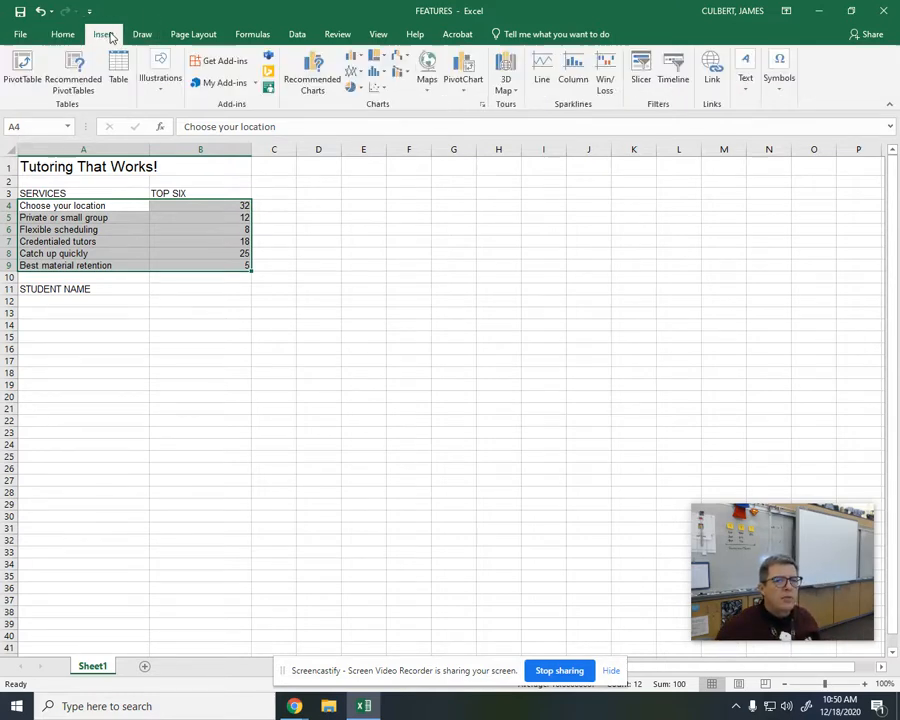
click(362, 89)
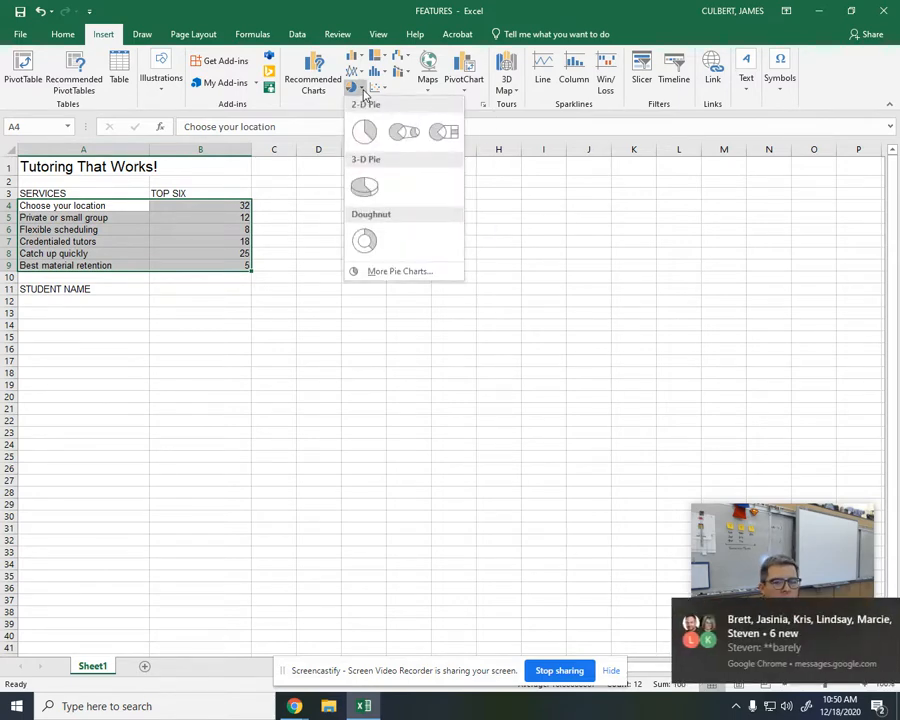
click(876, 614)
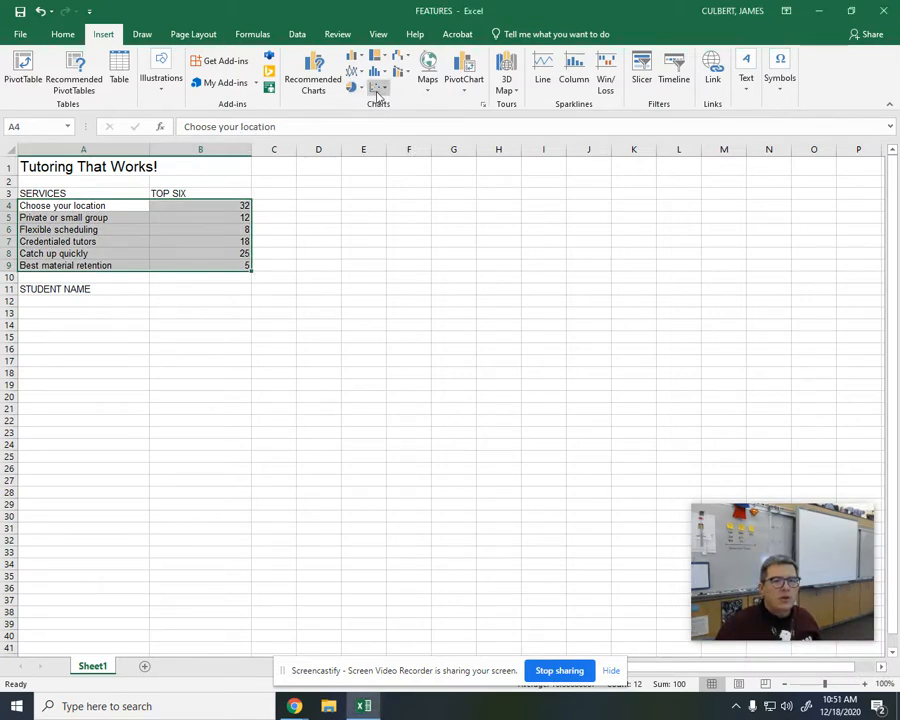
click(361, 90)
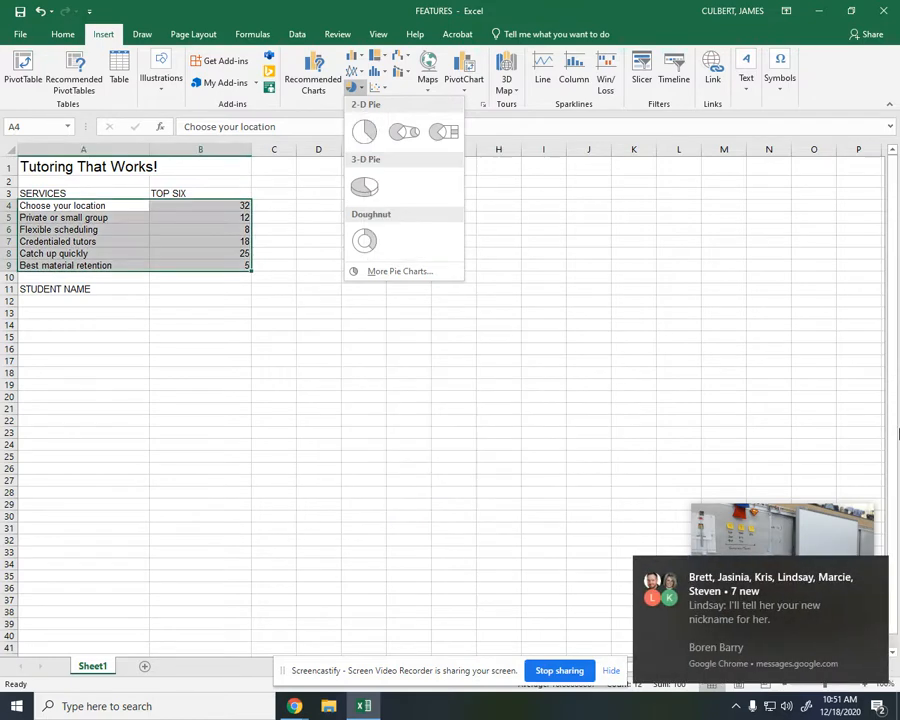
click(874, 570)
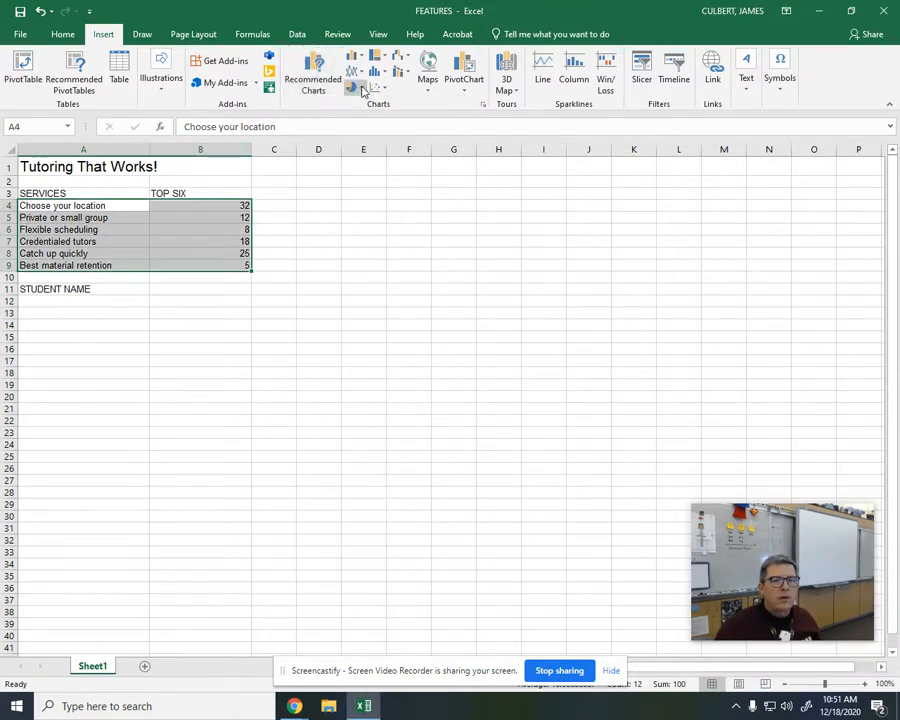
click(356, 88)
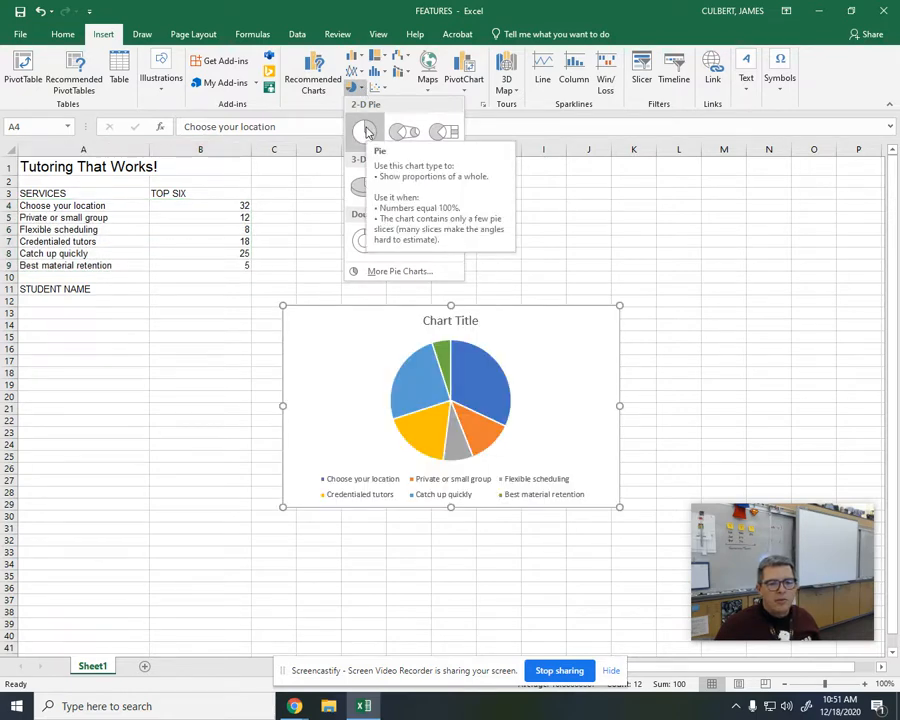
click(366, 132)
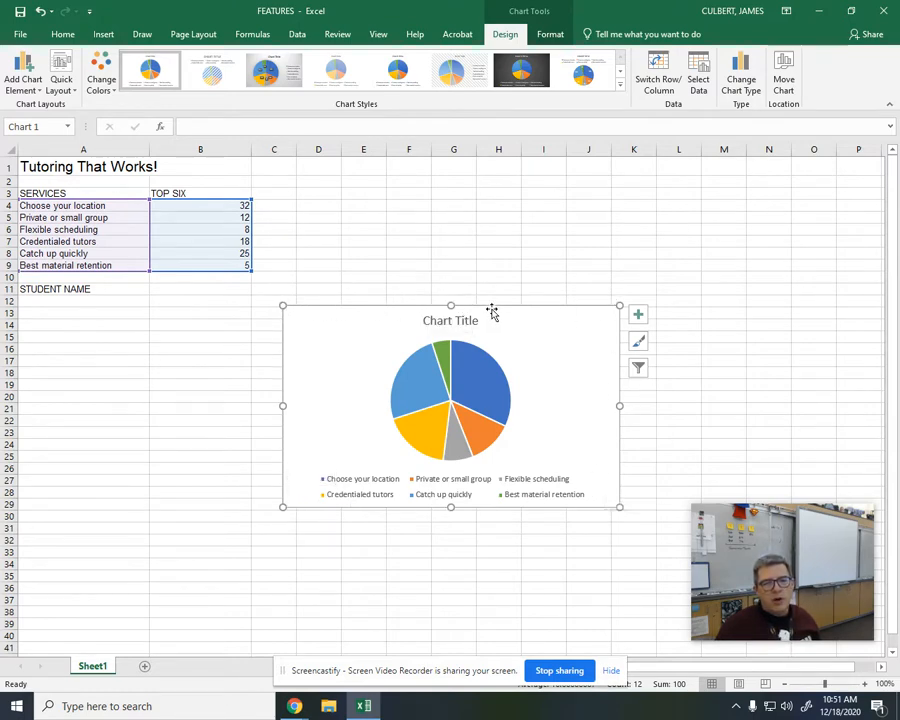
click(456, 318)
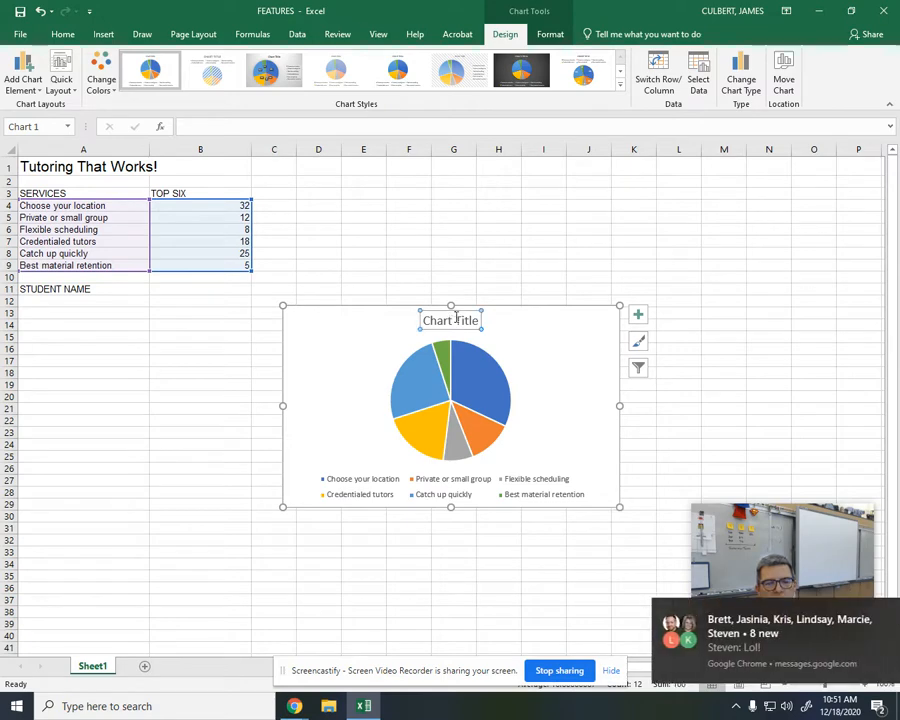
click(459, 393)
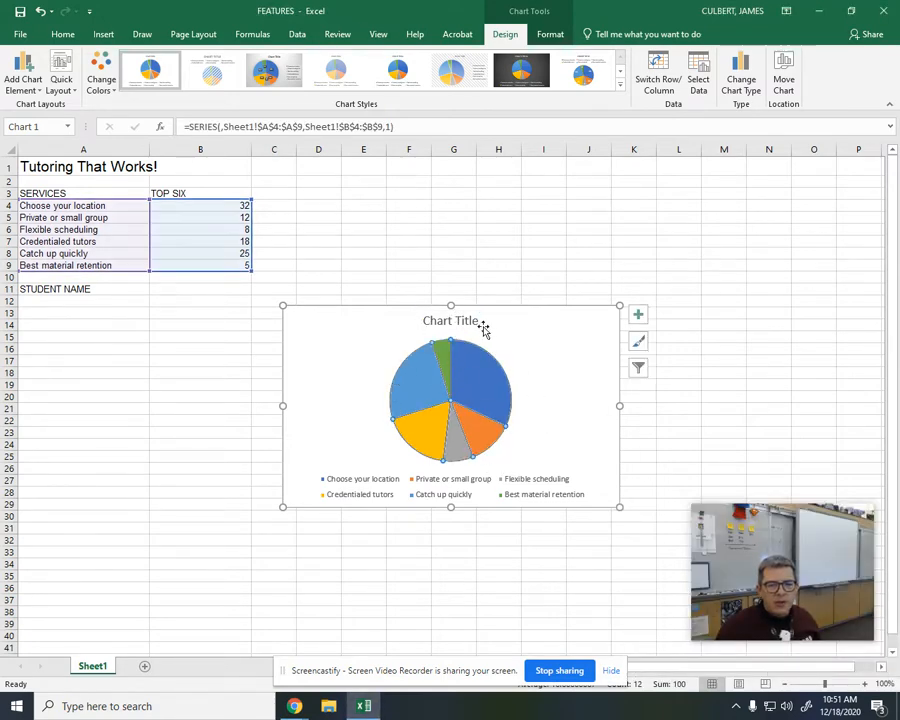
click(874, 614)
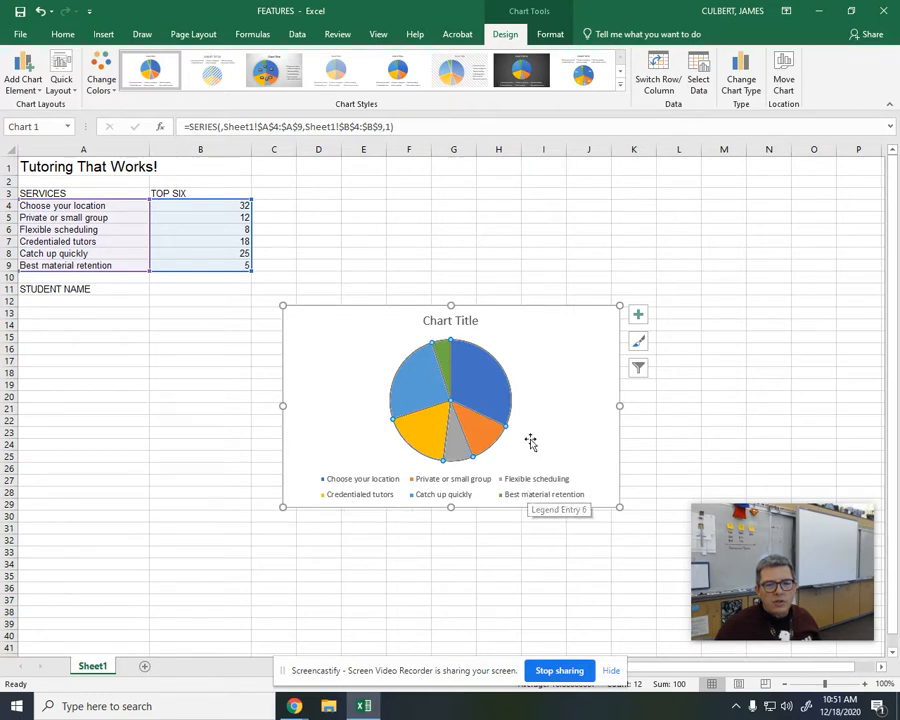
click(242, 421)
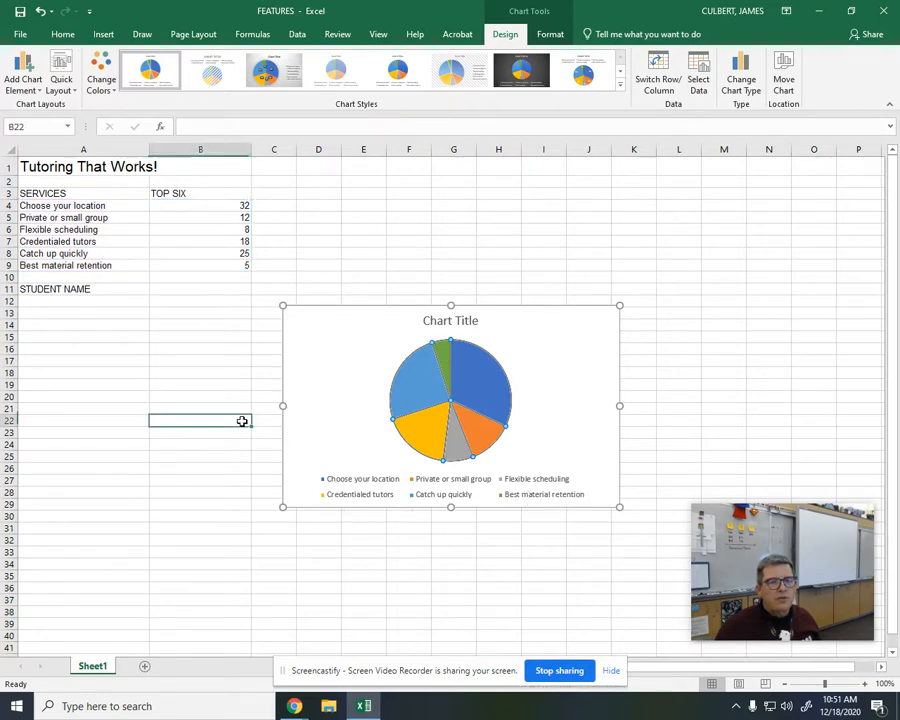
Step: Select the pie chart and pick its Legend from the list of chart elements
click(322, 402)
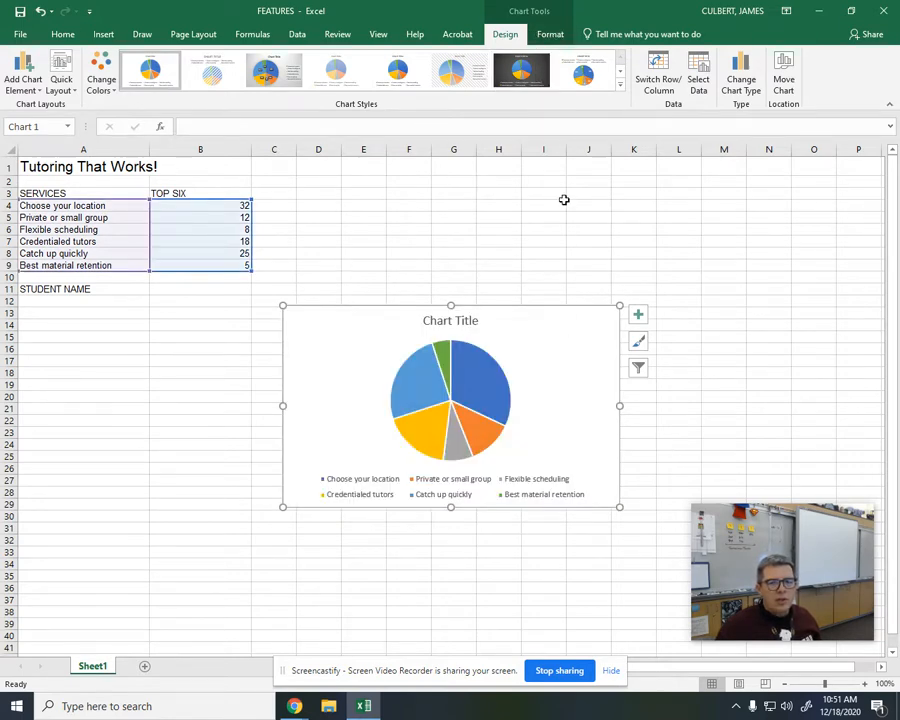
click(552, 36)
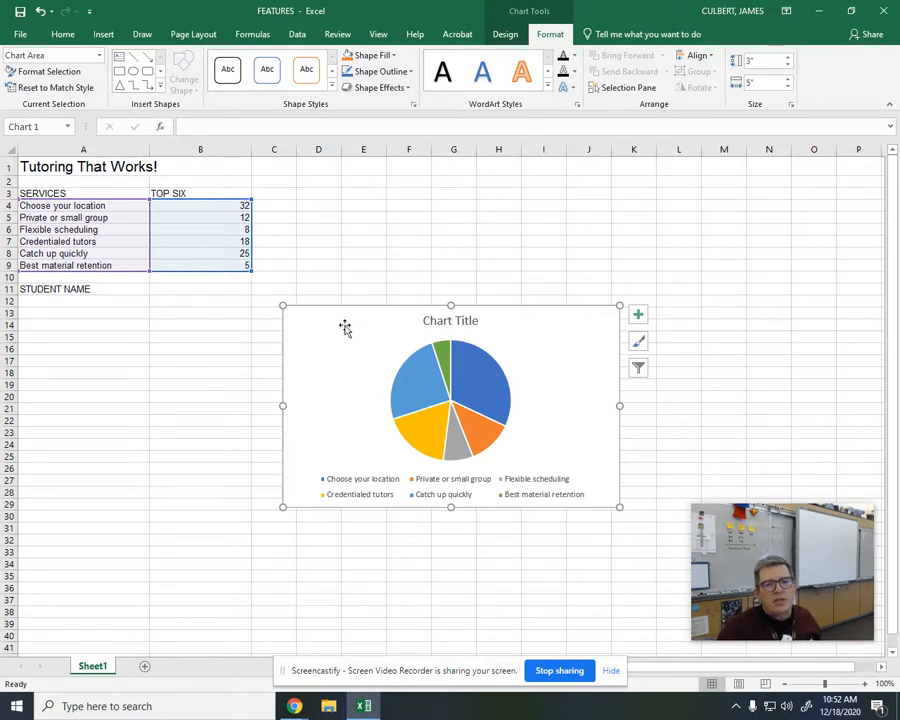
click(99, 56)
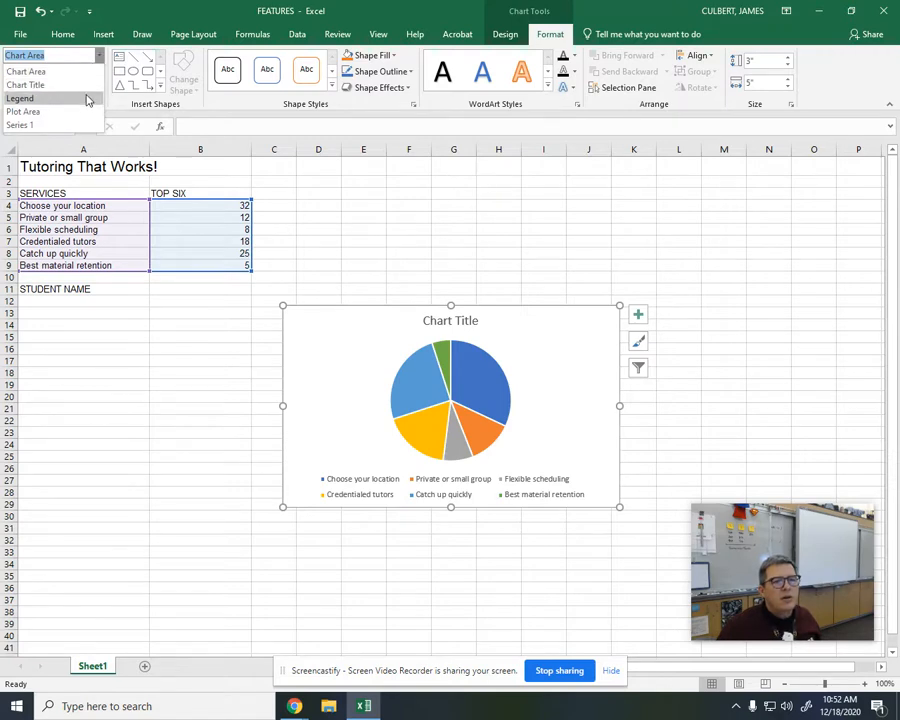
click(86, 98)
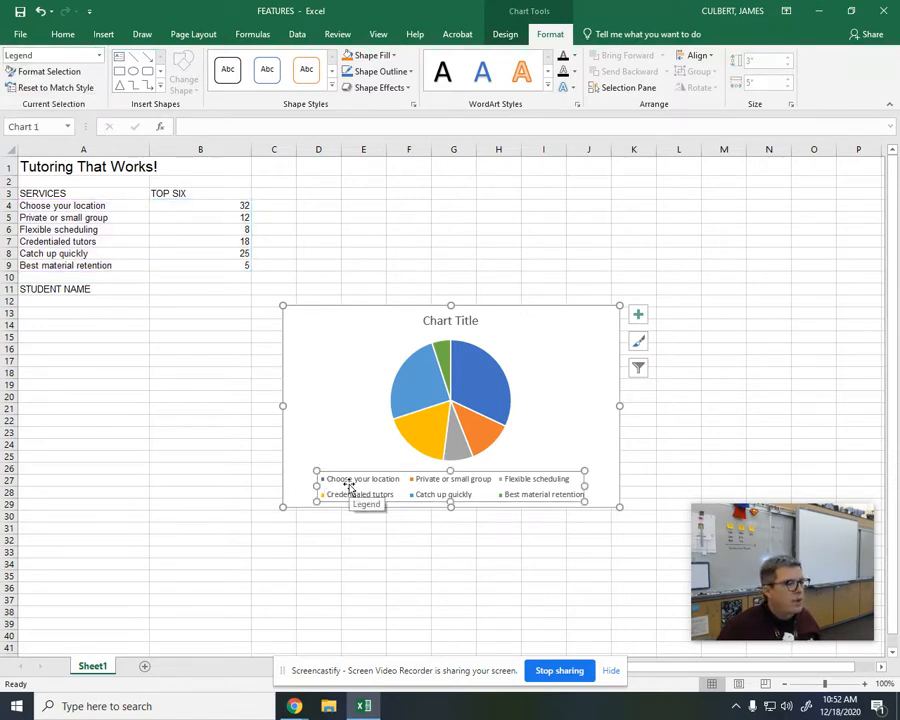
Step: Select the Chart Title element of the pie chart and replace its text with "Most Popular Tutoring That Works!"
click(99, 56)
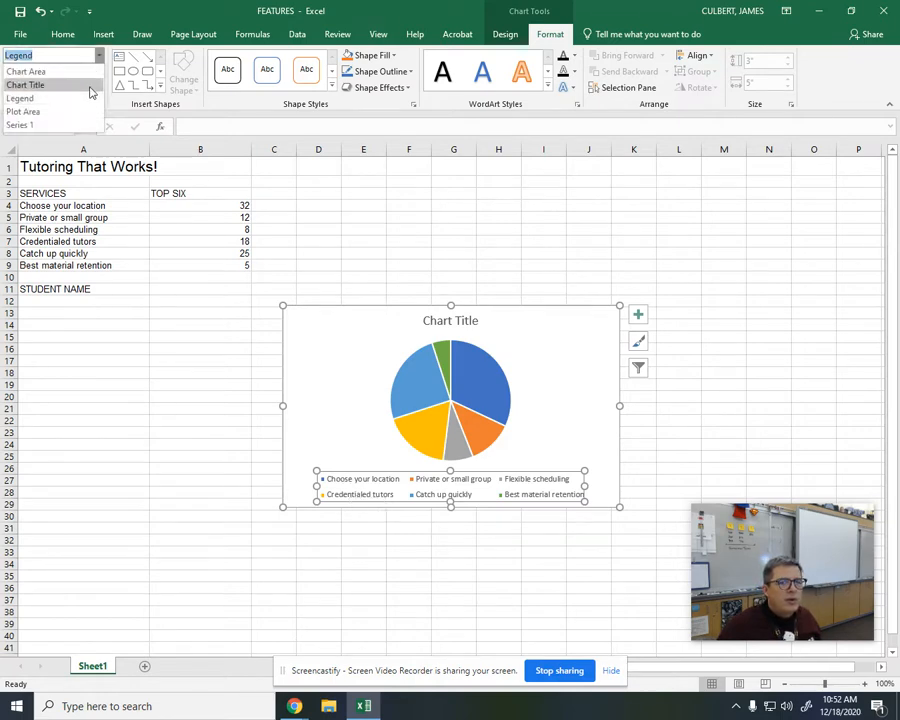
click(26, 85)
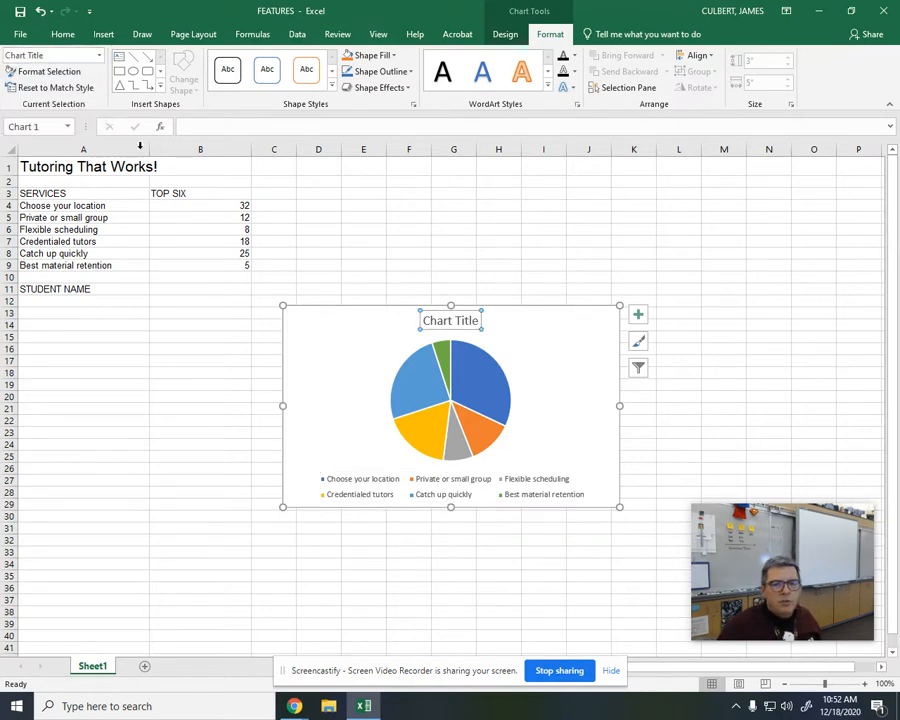
double_click(464, 320)
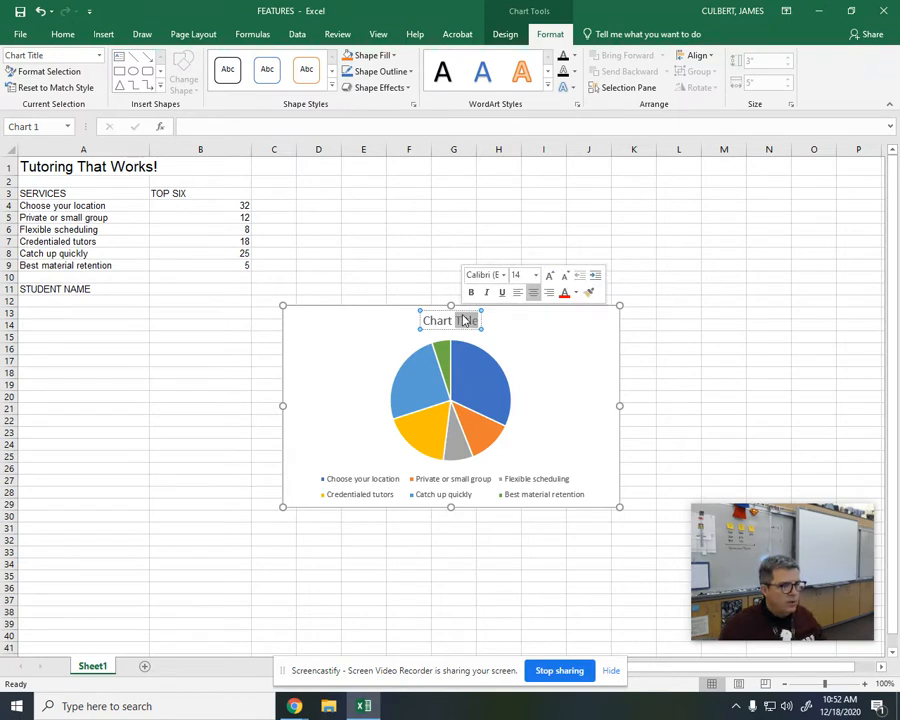
key(BackSpace)
key(BackSpace)
key(BackSpace)
key(BackSpace)
key(BackSpace)
key(BackSpace)
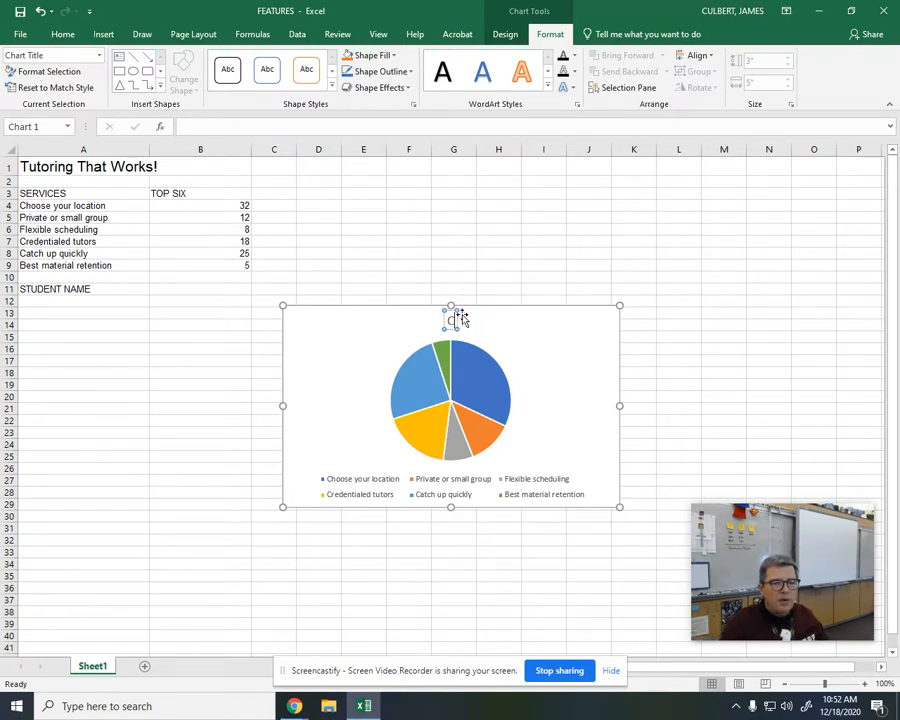
key(BackSpace)
text(mOST)
key(BackSpace)
key(BackSpace)
key(BackSpace)
key(BackSpace)
text(Most Popular)
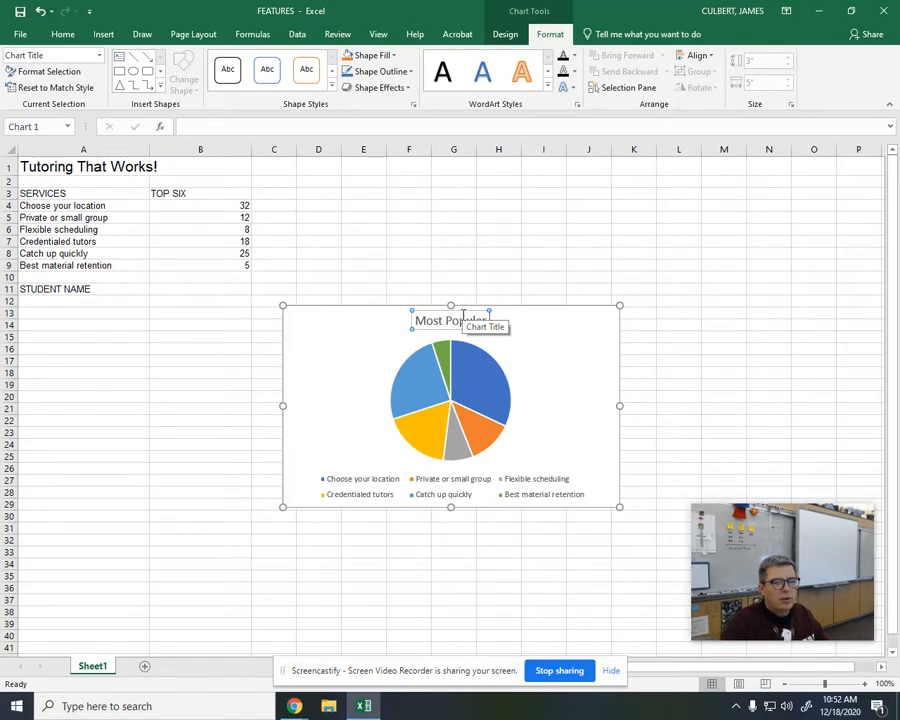
text(Tut)
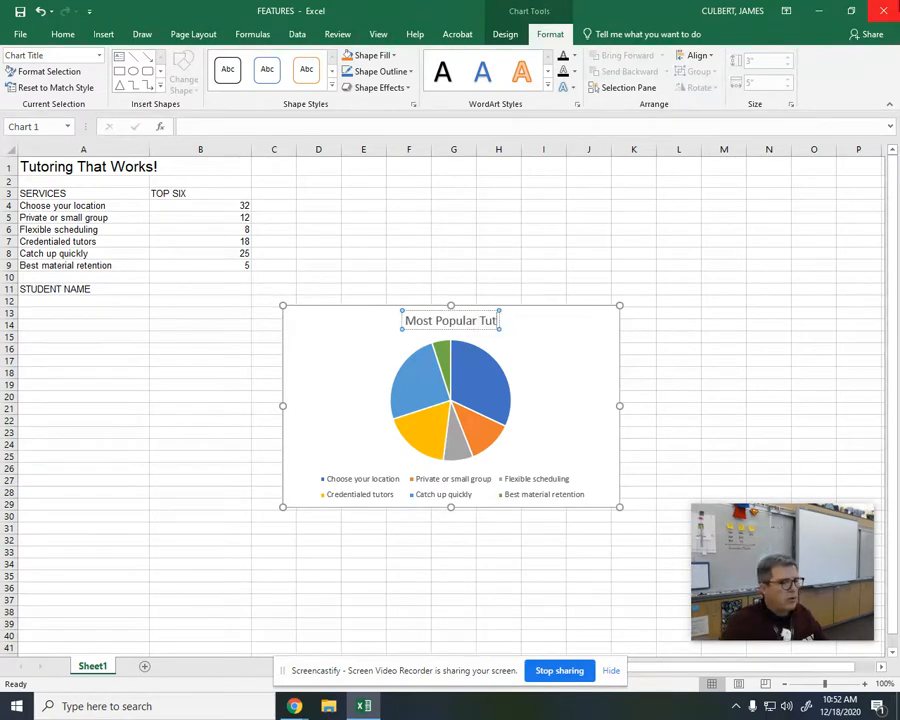
text(oring)
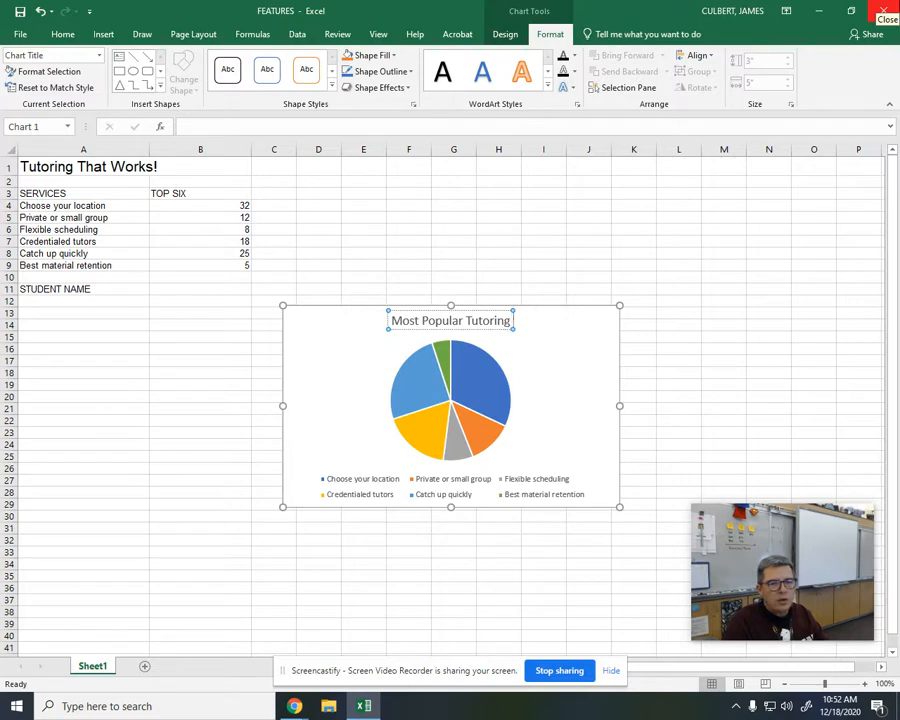
text( That Works)
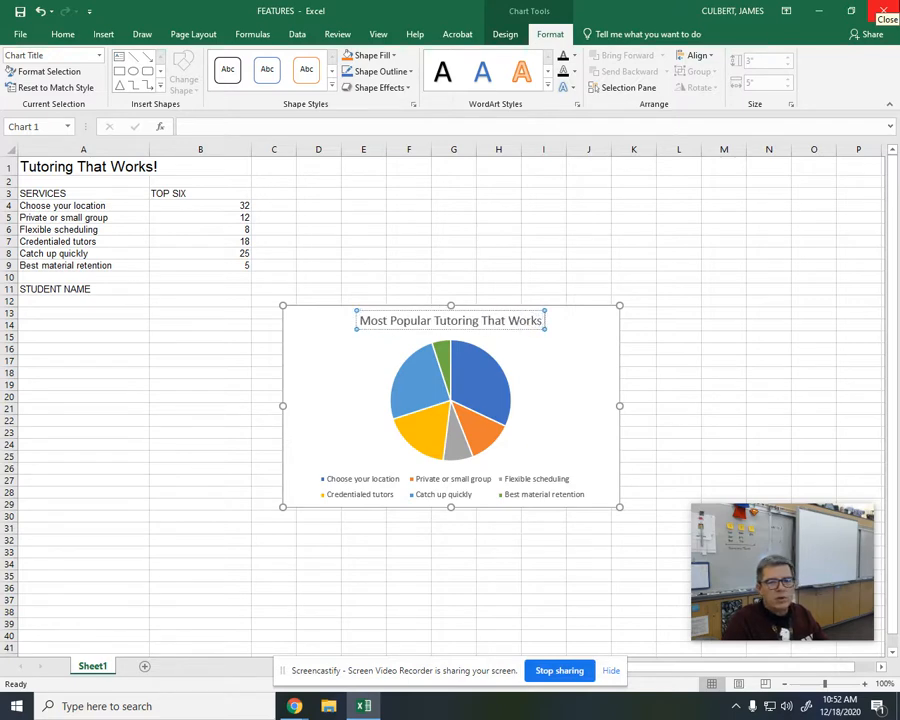
text(! Features)
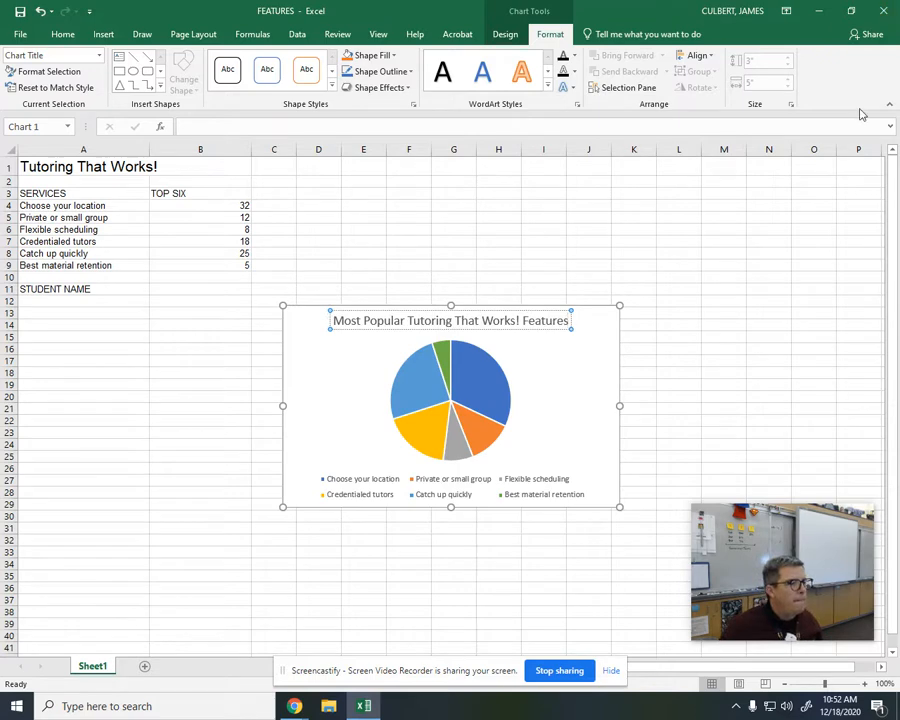
Step: Complete the chart title with the word "Features" and set the legend position to Right
click(543, 487)
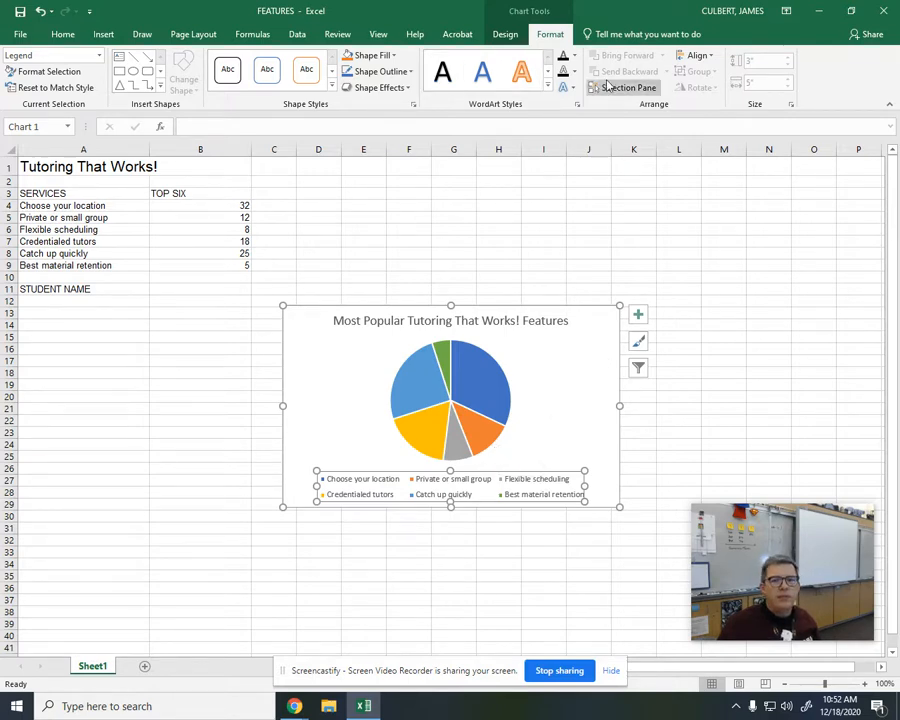
click(505, 34)
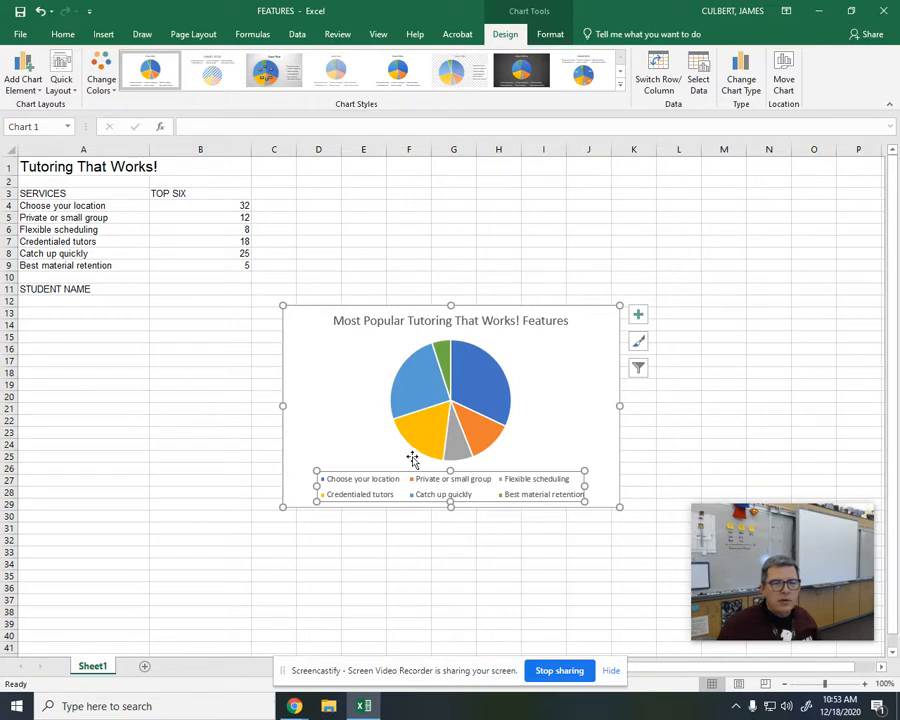
click(549, 34)
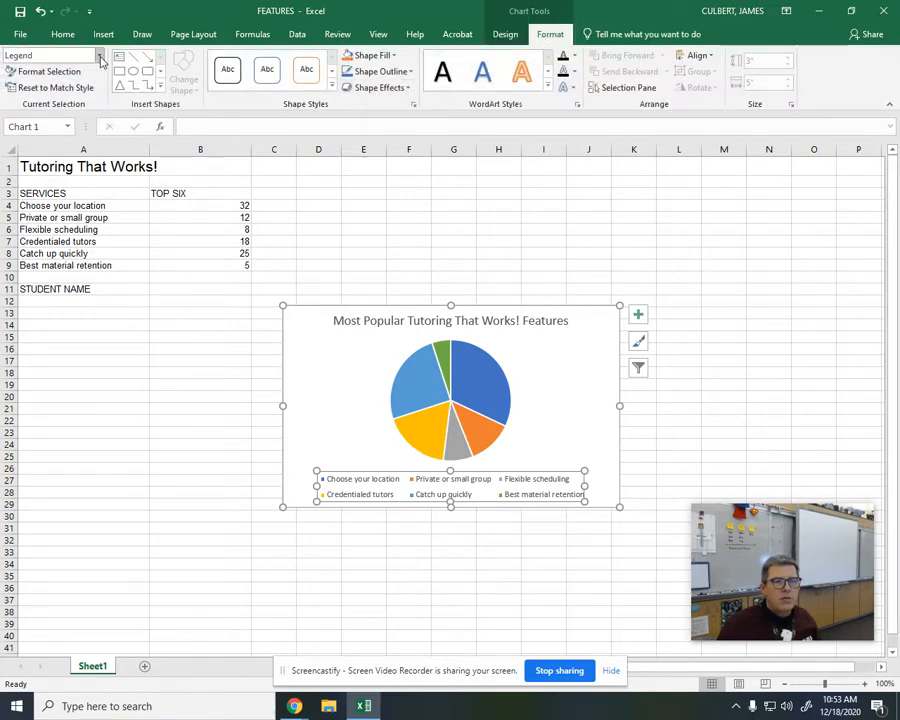
right_click(490, 488)
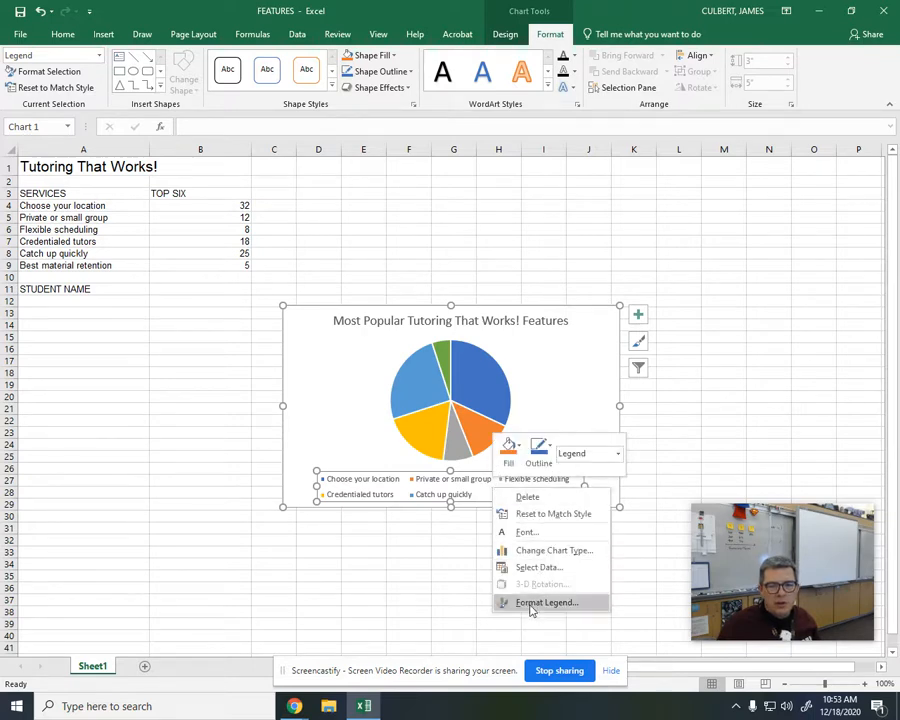
click(531, 606)
drag(810, 580, 161, 574)
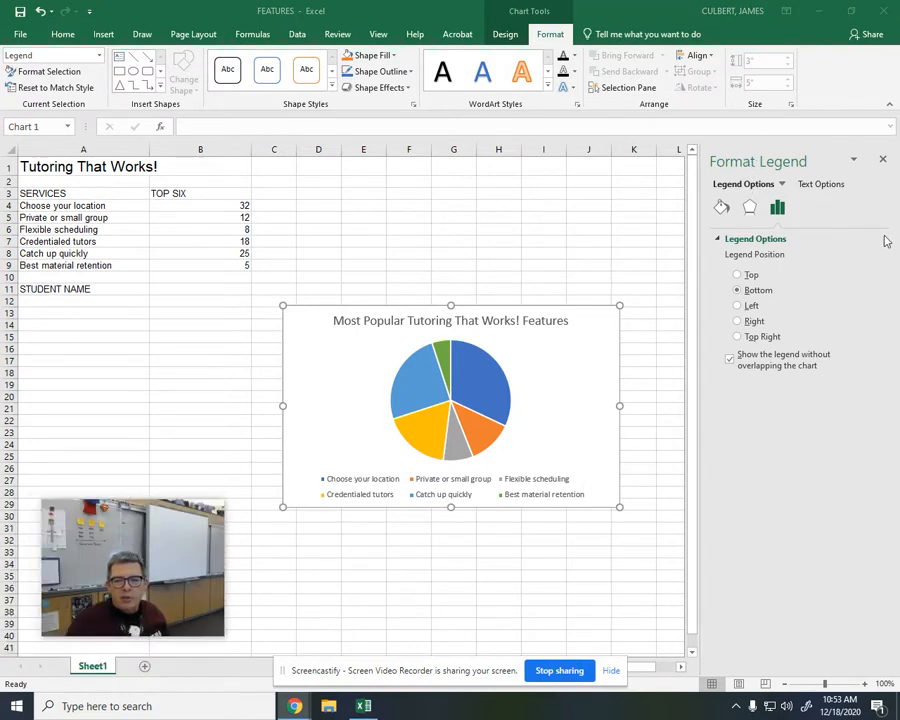
click(760, 322)
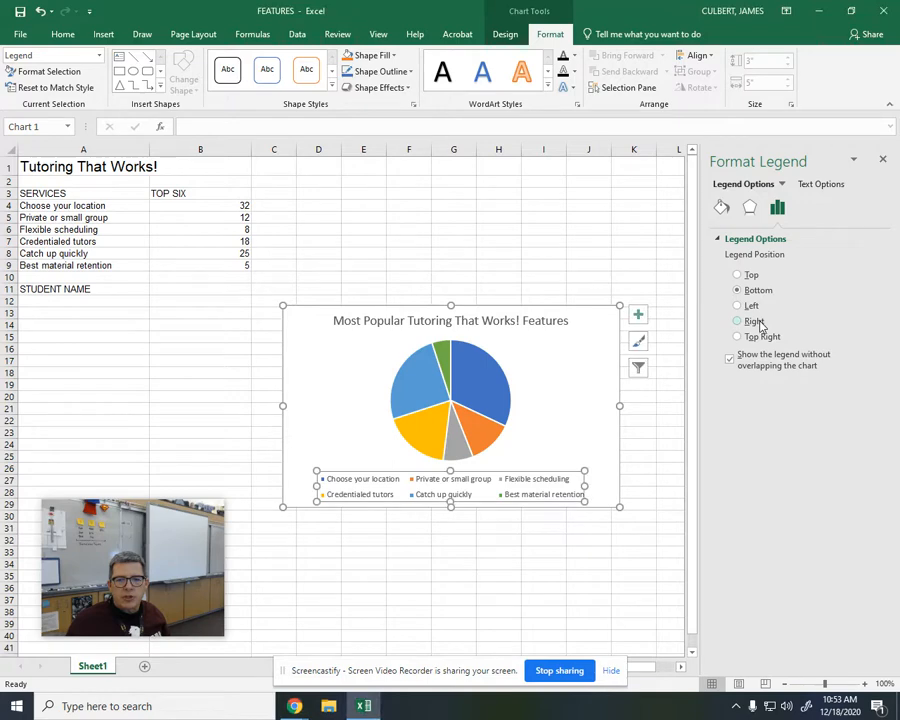
click(738, 321)
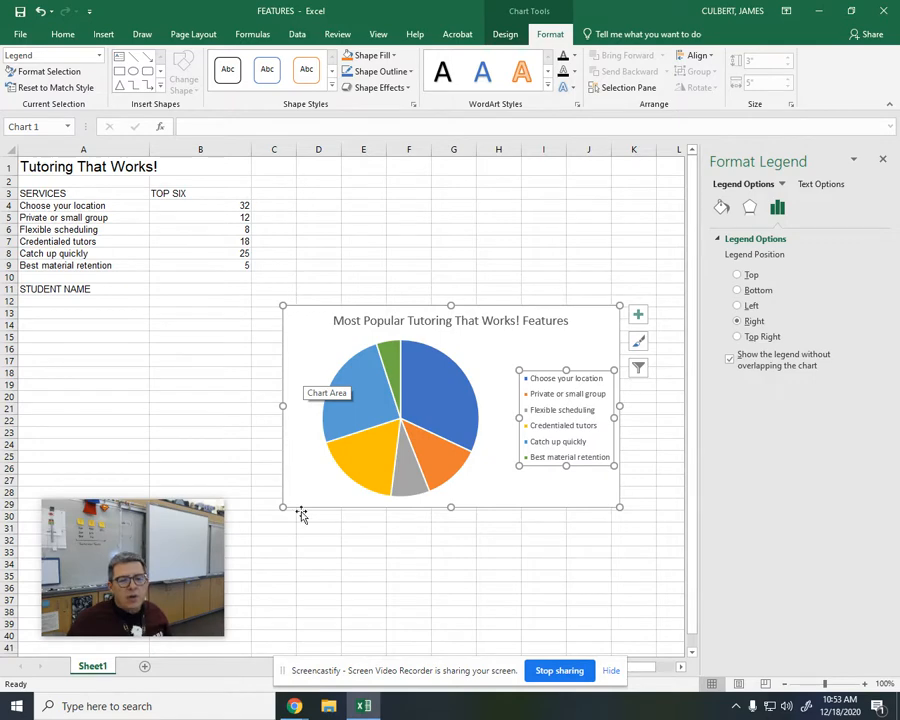
Step: Move the pie chart from the worksheet to a new sheet named Chart1
click(508, 30)
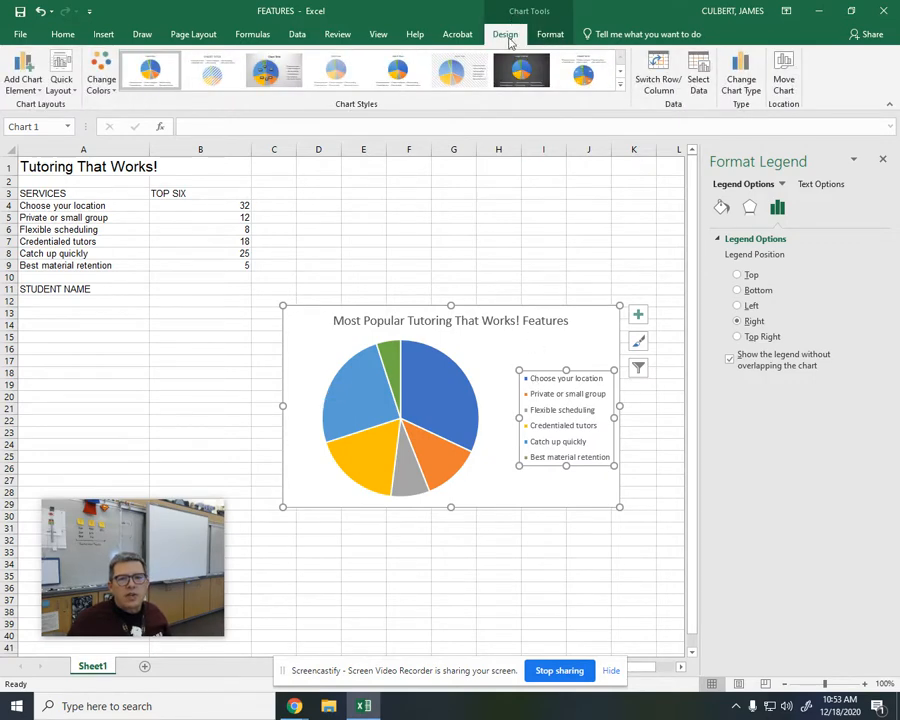
click(788, 88)
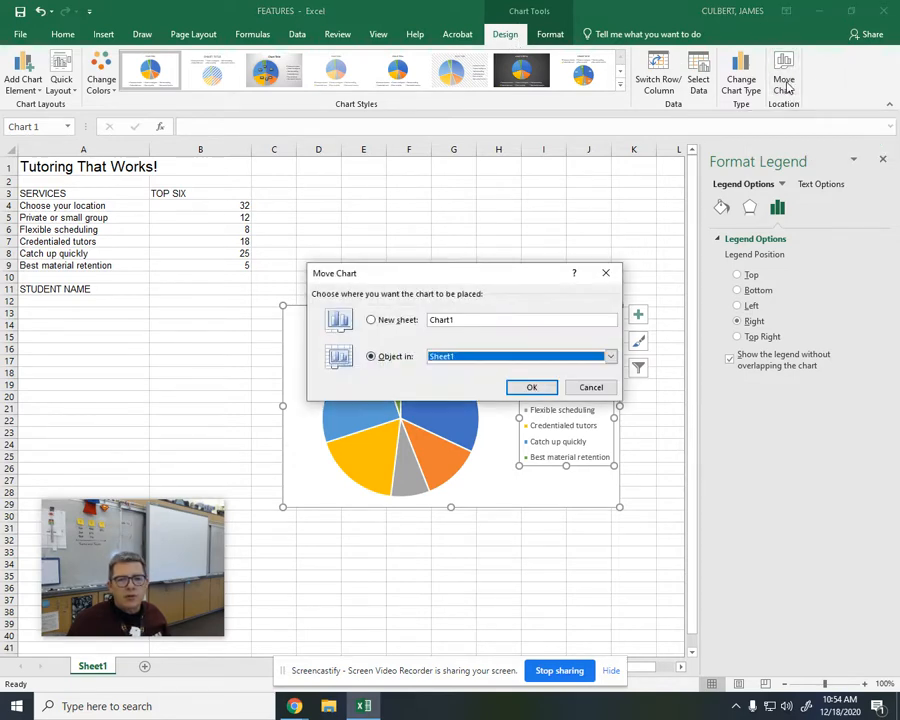
click(390, 322)
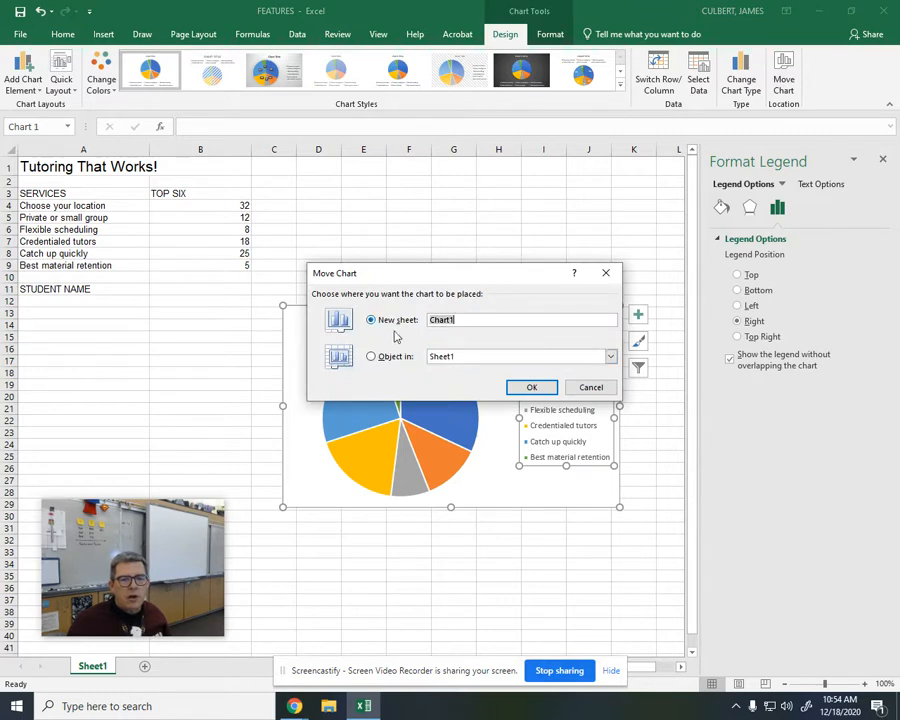
click(529, 388)
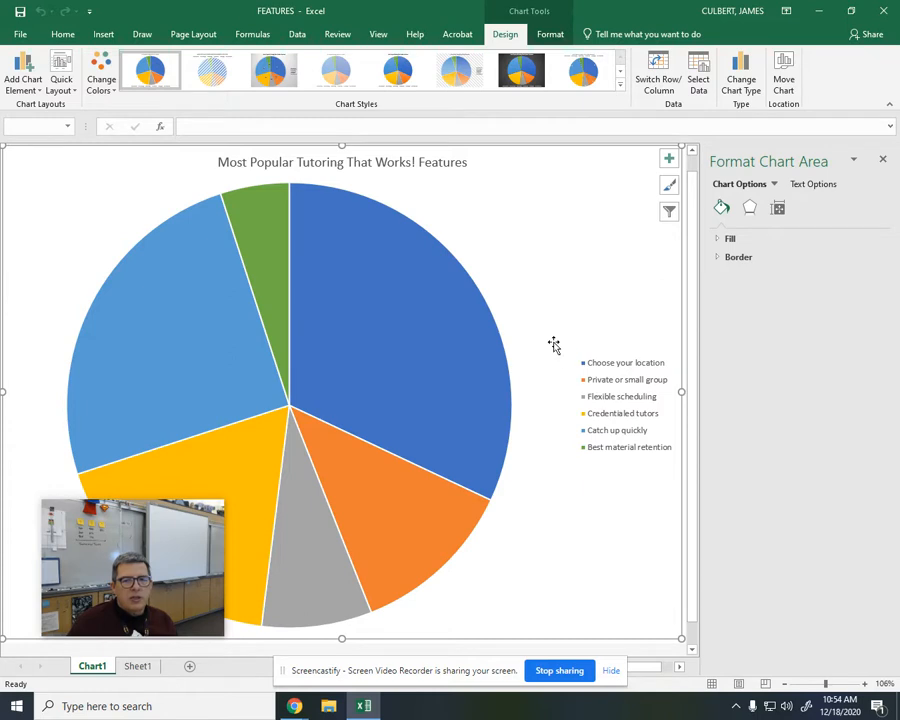
Step: Select the Chart Area element and fill it with a light gold theme color
click(549, 35)
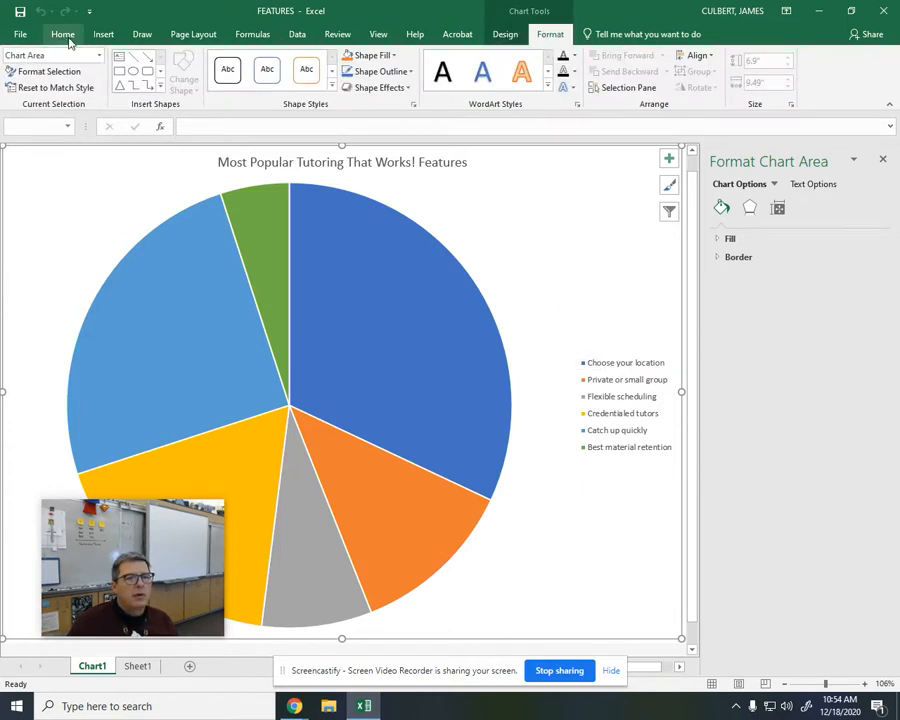
click(99, 55)
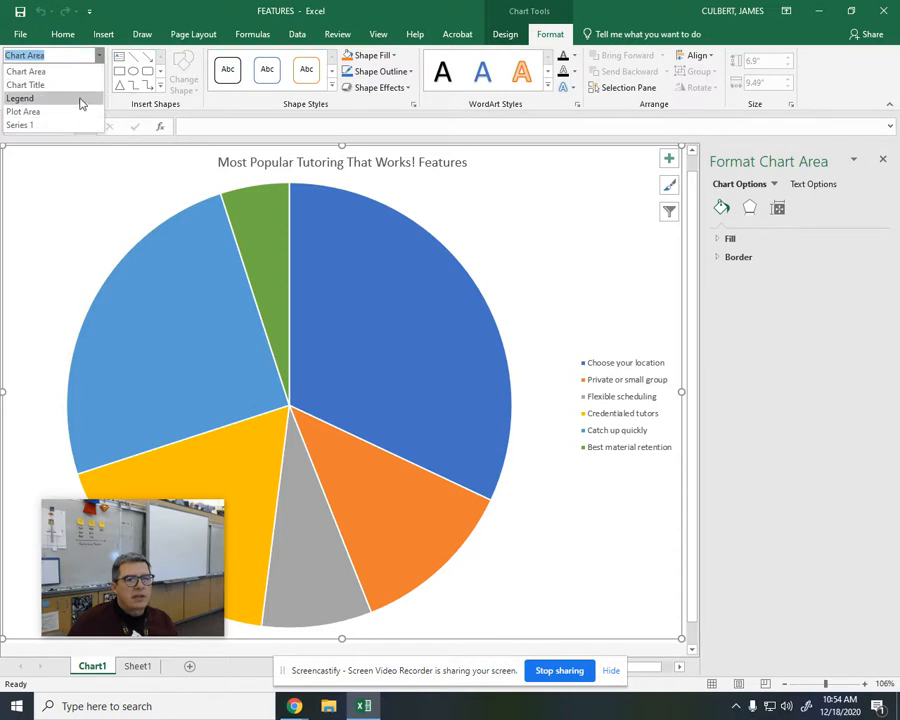
click(80, 72)
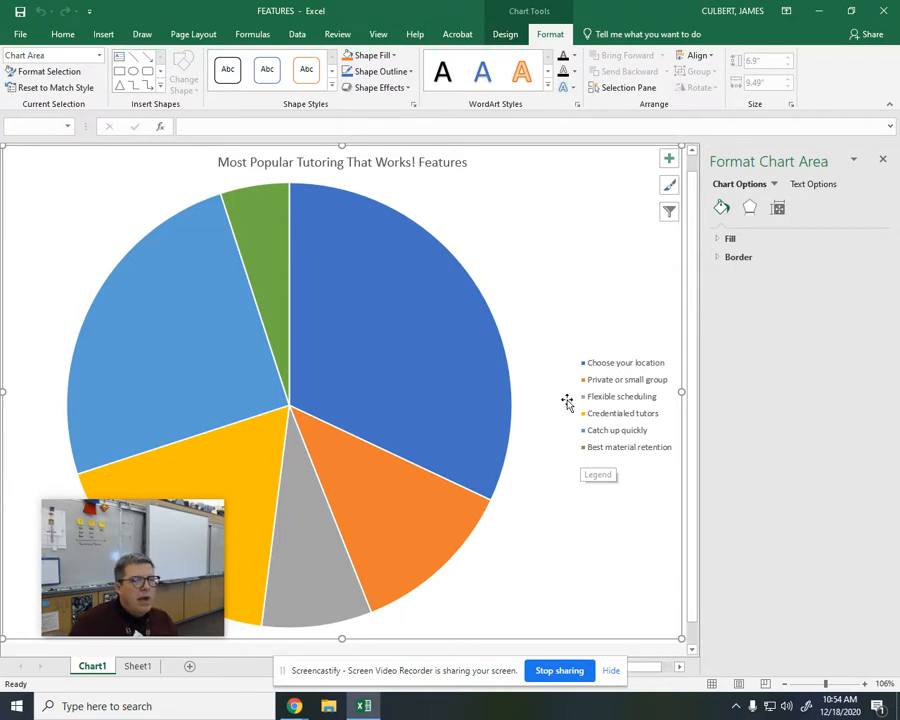
click(392, 57)
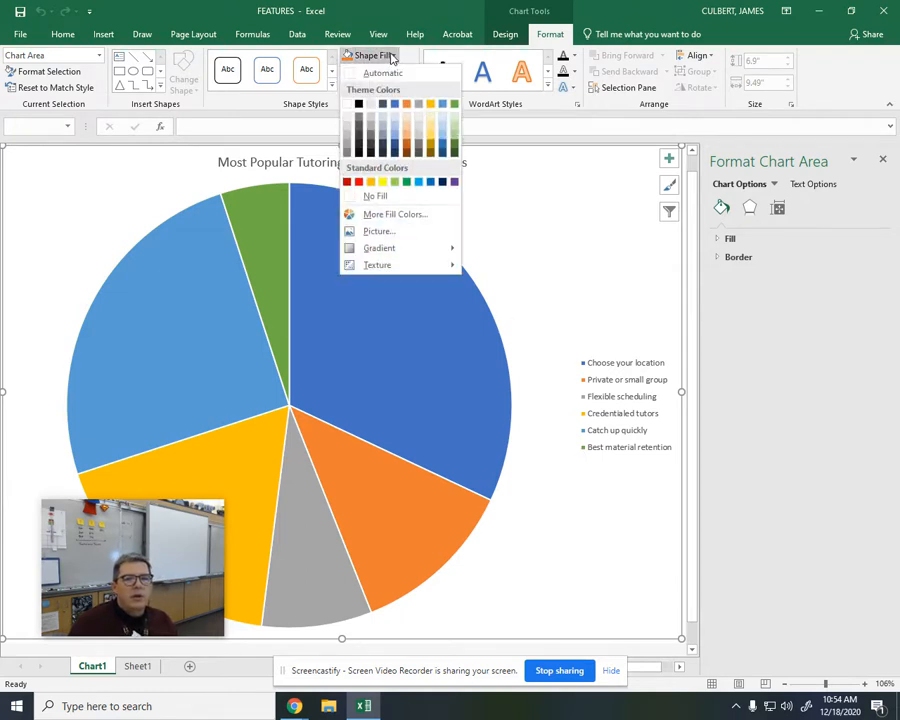
click(432, 122)
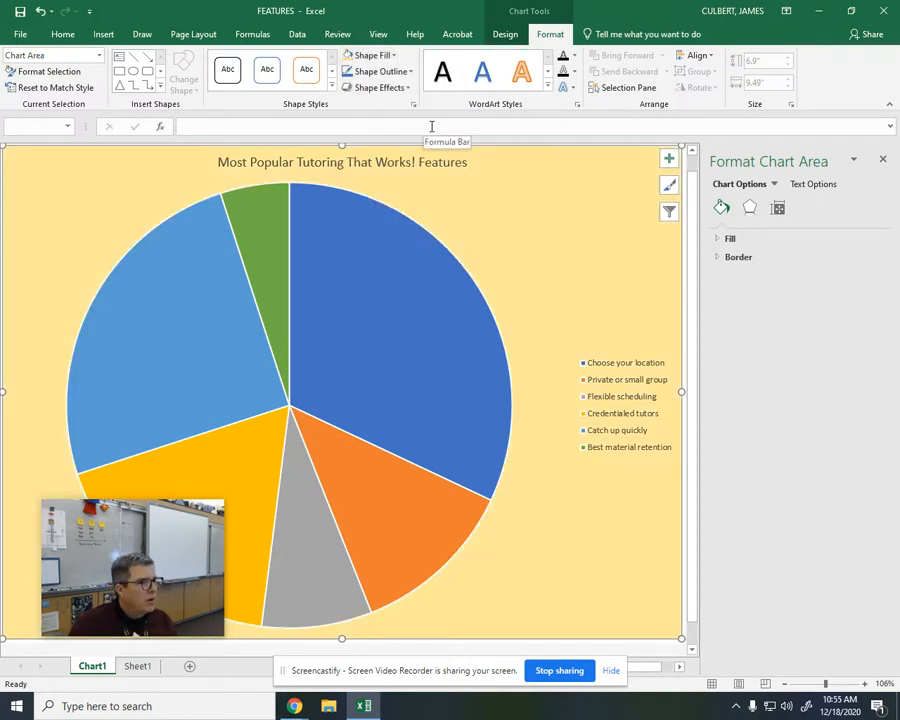
Step: Select only the "Choose your location" slice of the pie and fill it with the palest blue theme color
mouse_move(378, 291)
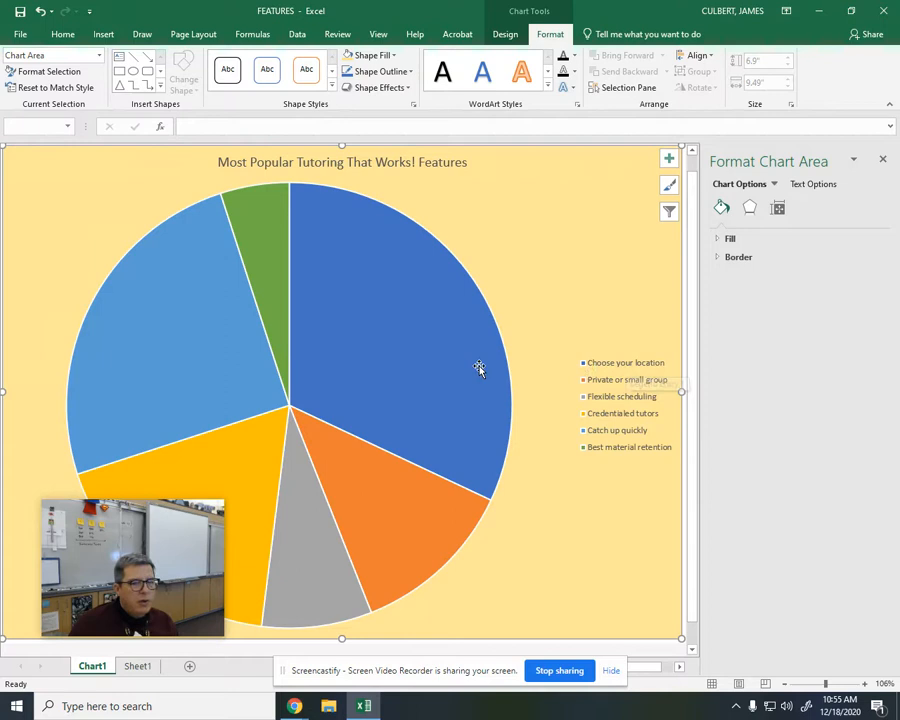
mouse_move(408, 355)
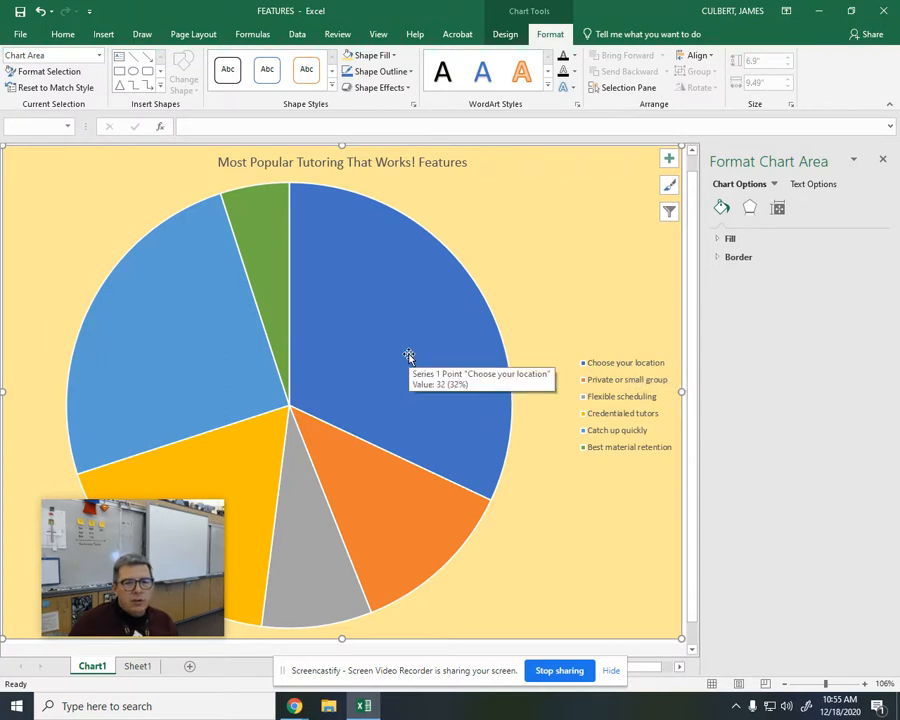
click(408, 355)
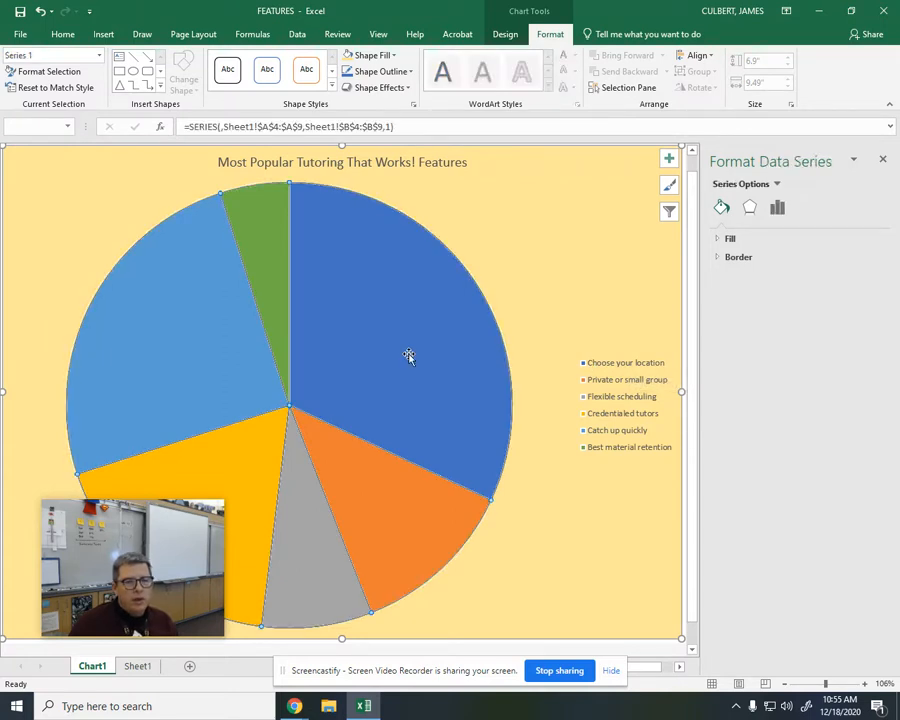
drag(177, 558, 757, 545)
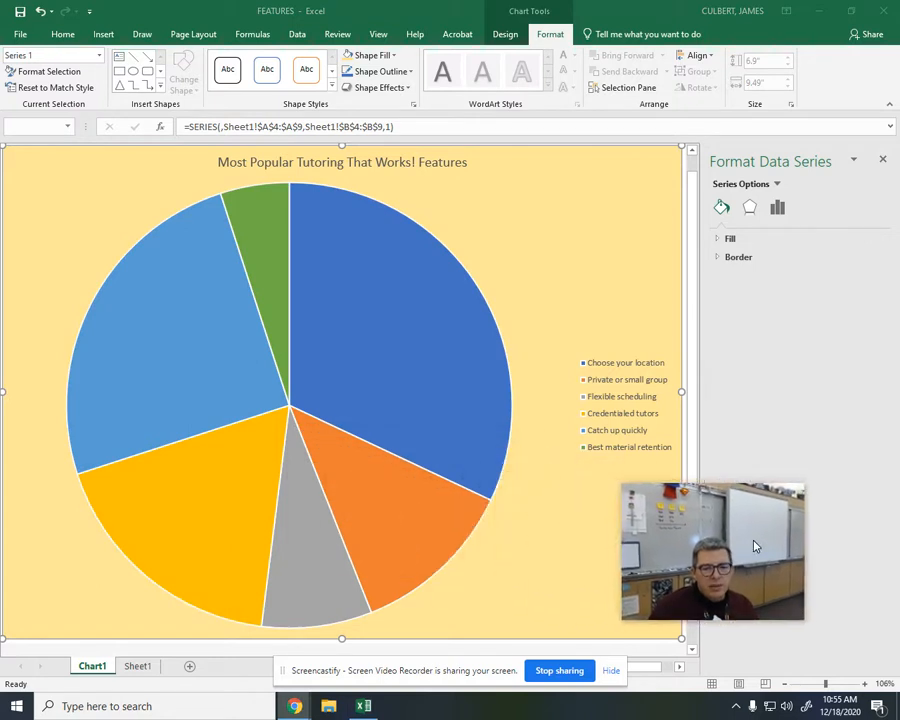
click(394, 376)
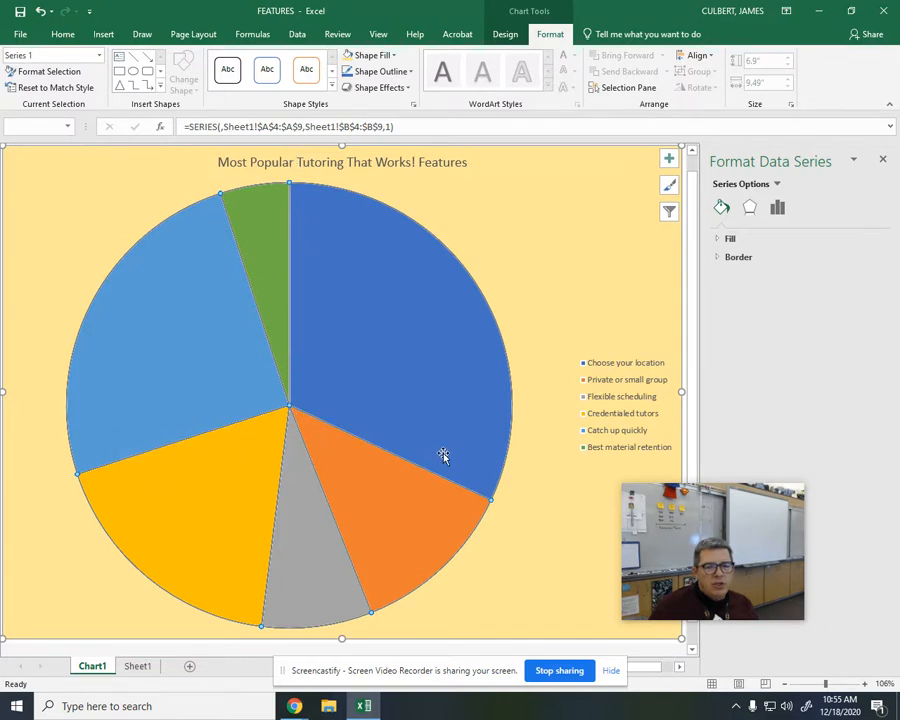
click(375, 337)
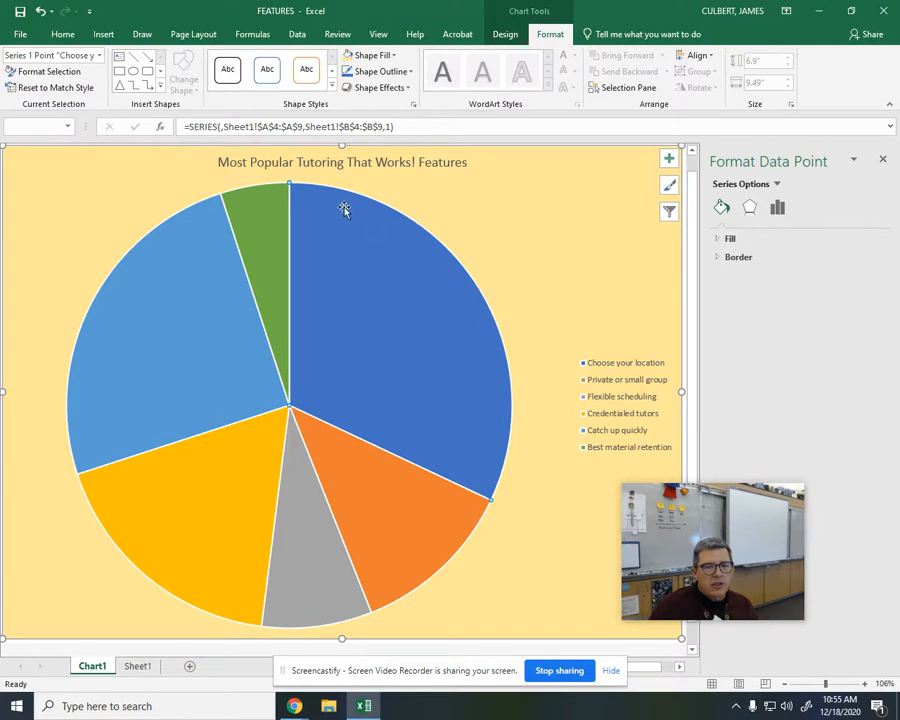
mouse_move(382, 265)
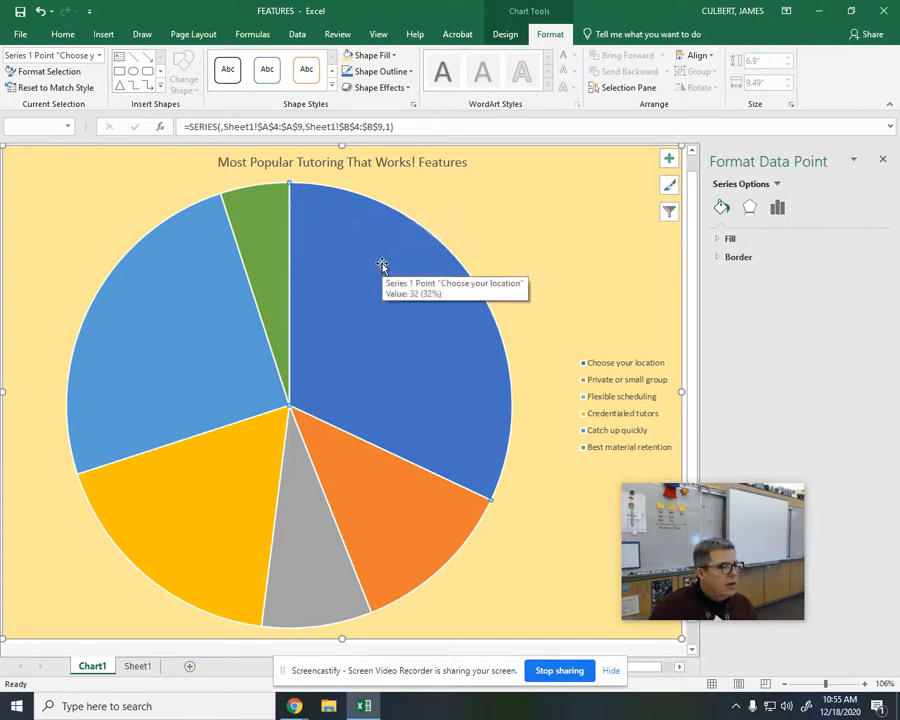
click(378, 60)
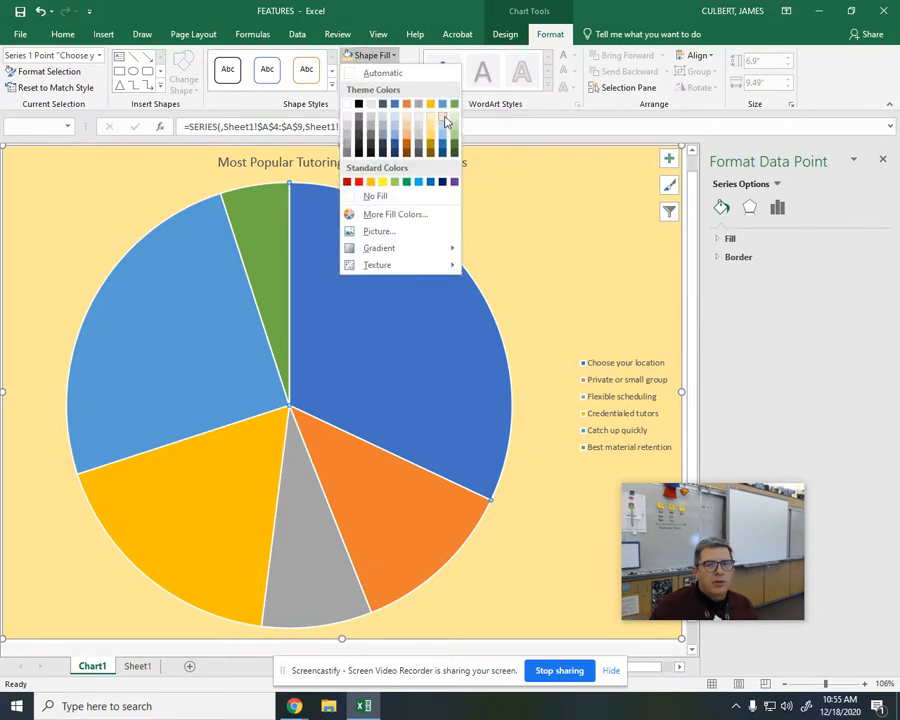
click(445, 122)
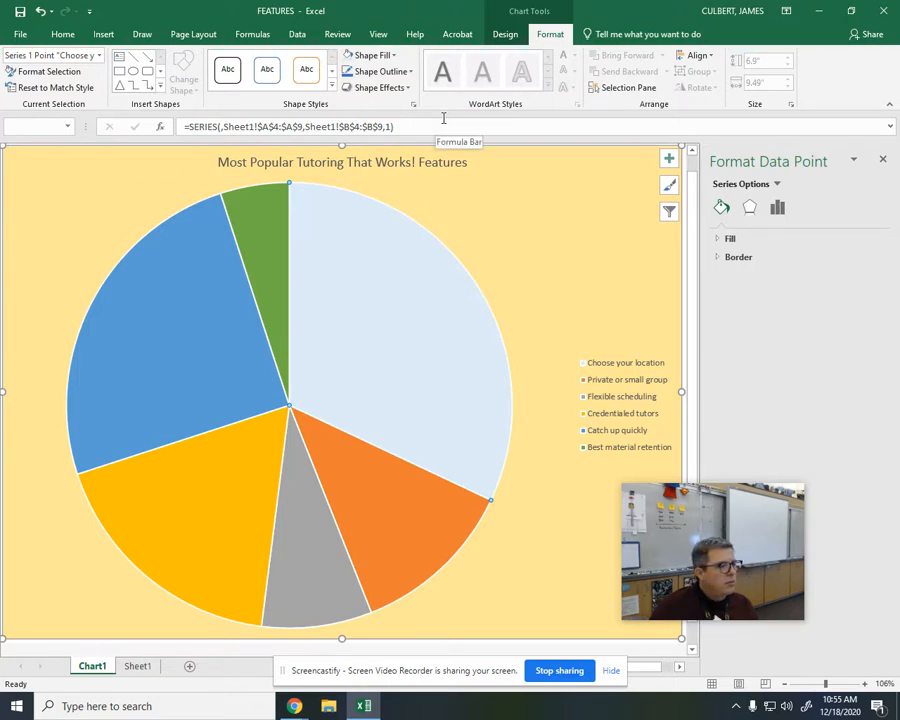
Step: Fill the "Private or small group" slice with the golden orange standard color
click(401, 542)
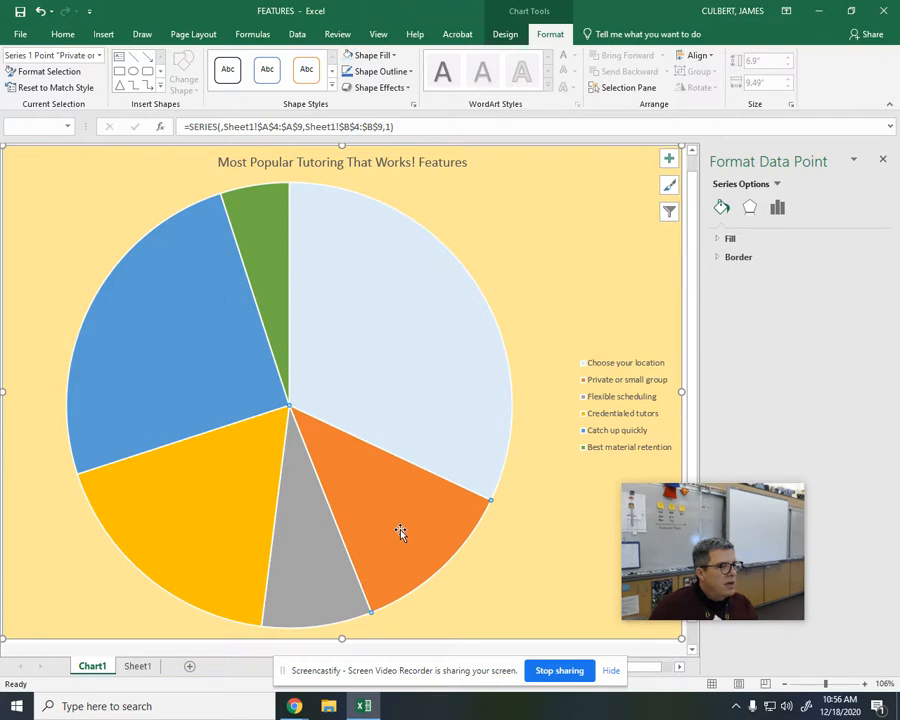
click(388, 55)
click(370, 182)
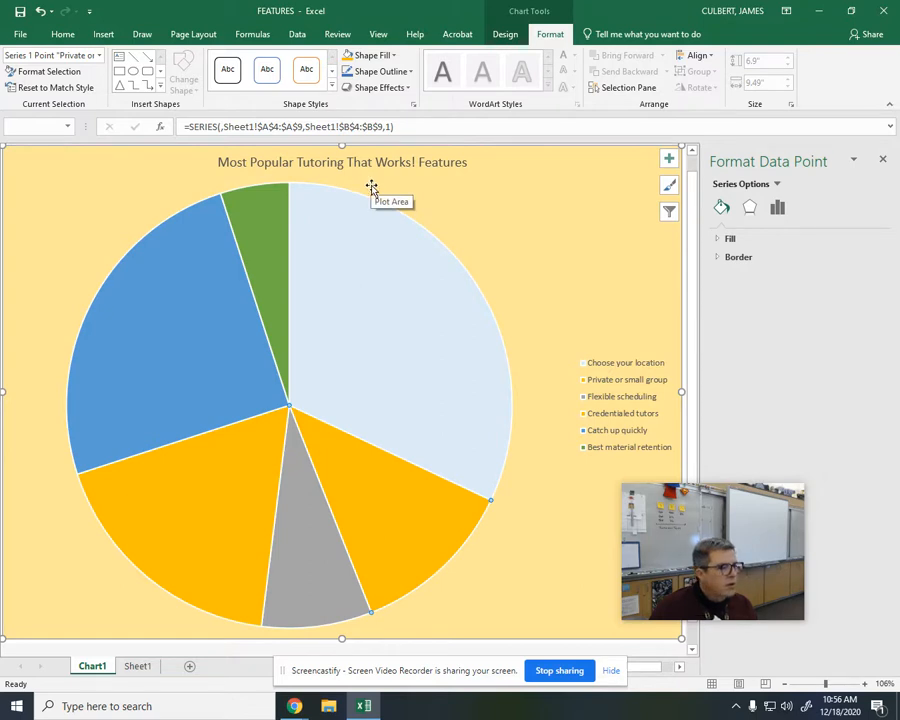
Step: Fill the "Flexible scheduling" slice with the medium blue standard color
click(319, 574)
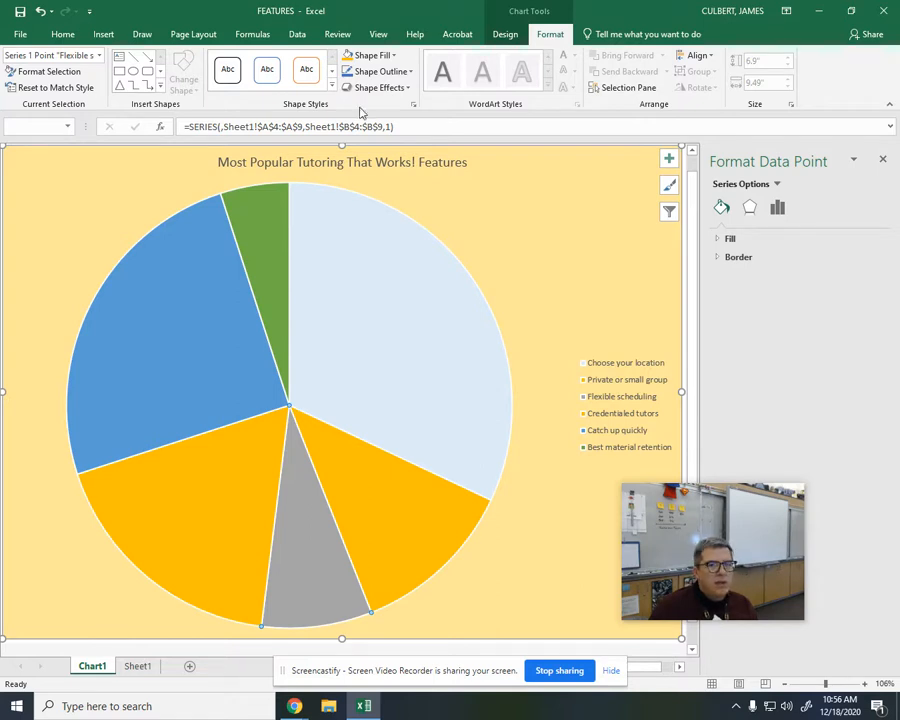
click(384, 60)
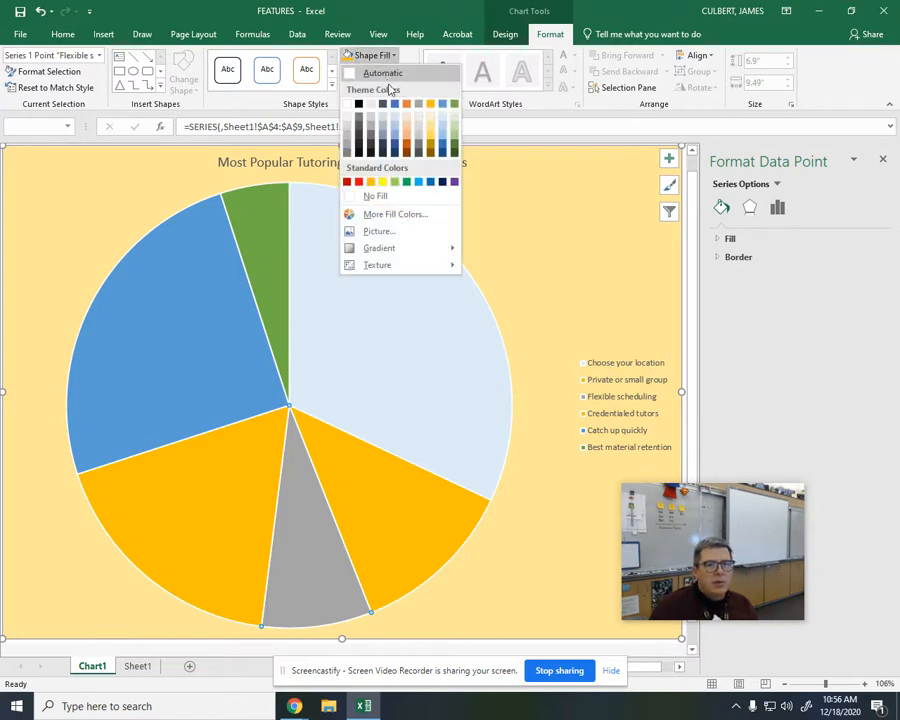
click(416, 197)
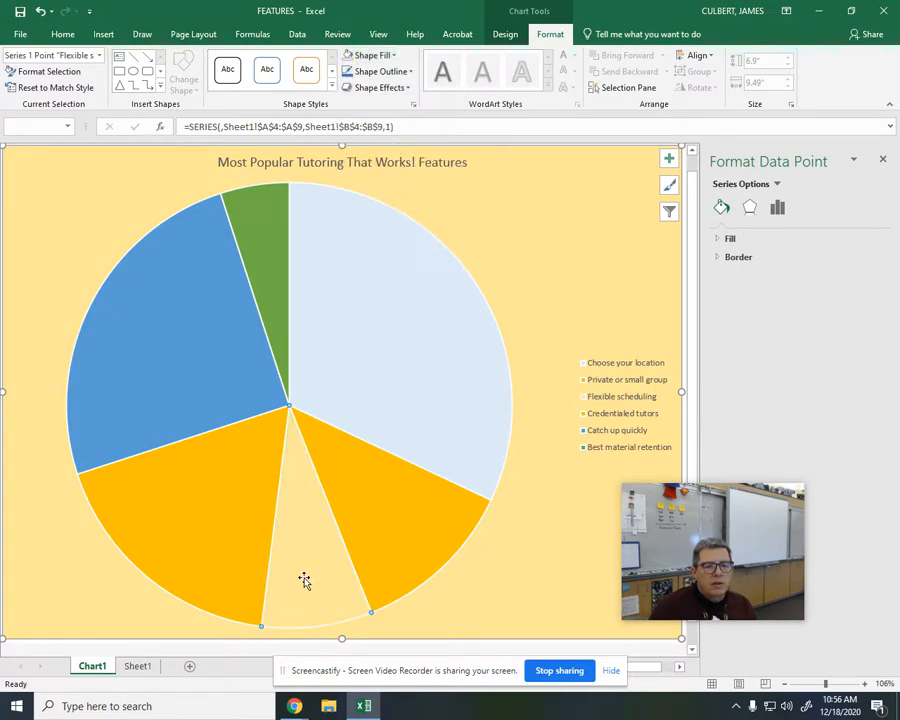
click(372, 55)
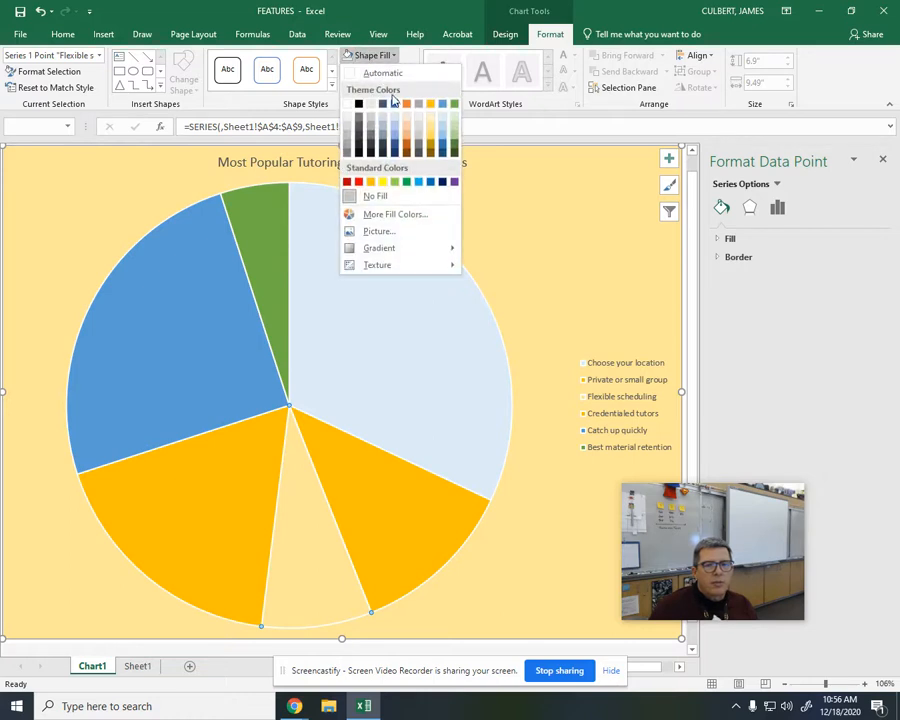
click(429, 182)
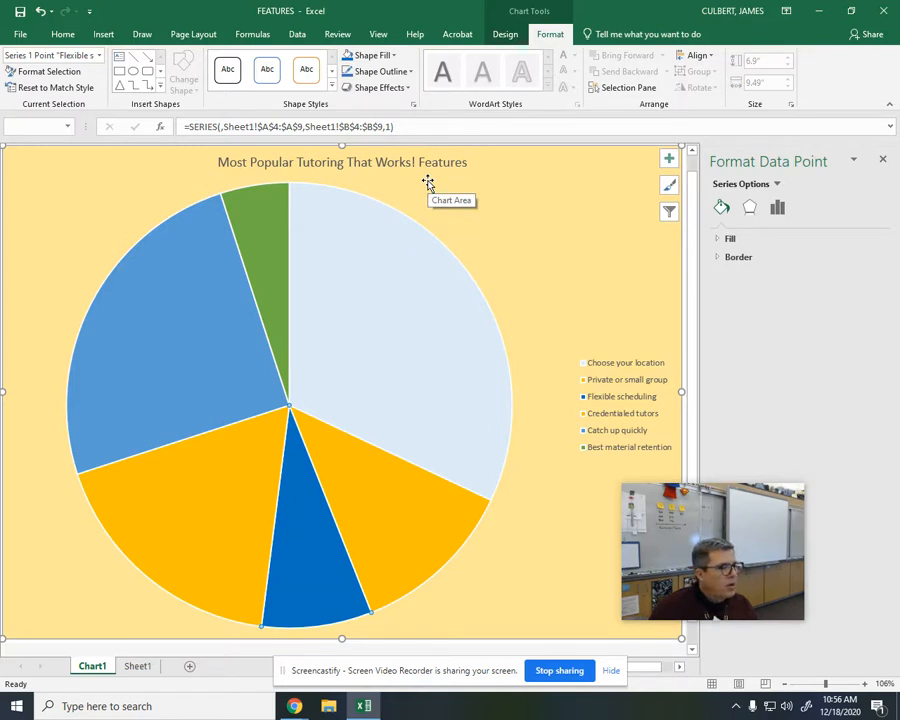
Step: Fill the "Credentialed tutors" slice with the green standard color
click(210, 533)
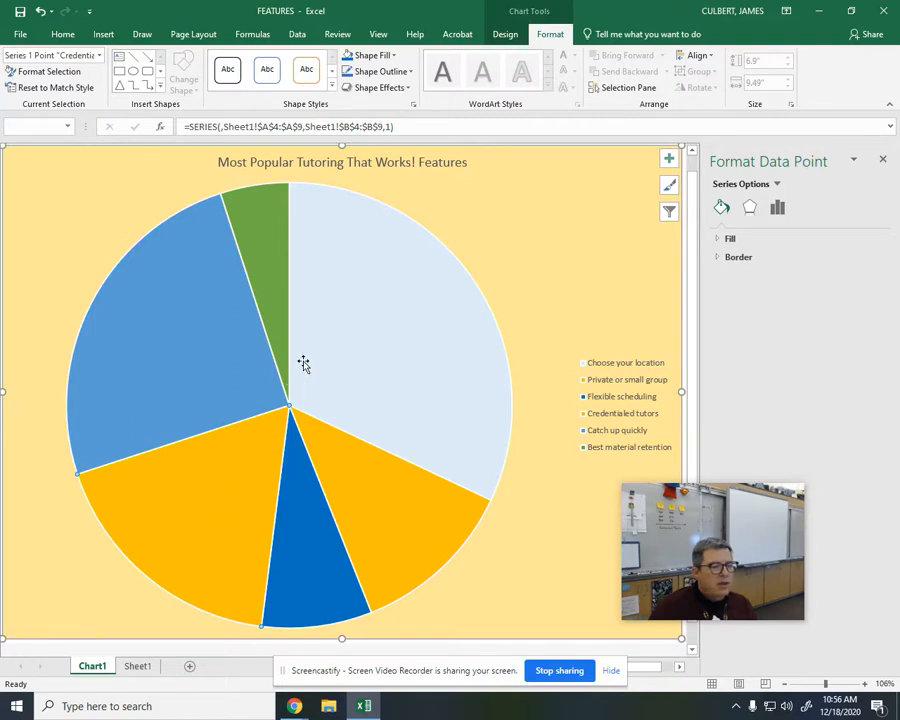
click(381, 59)
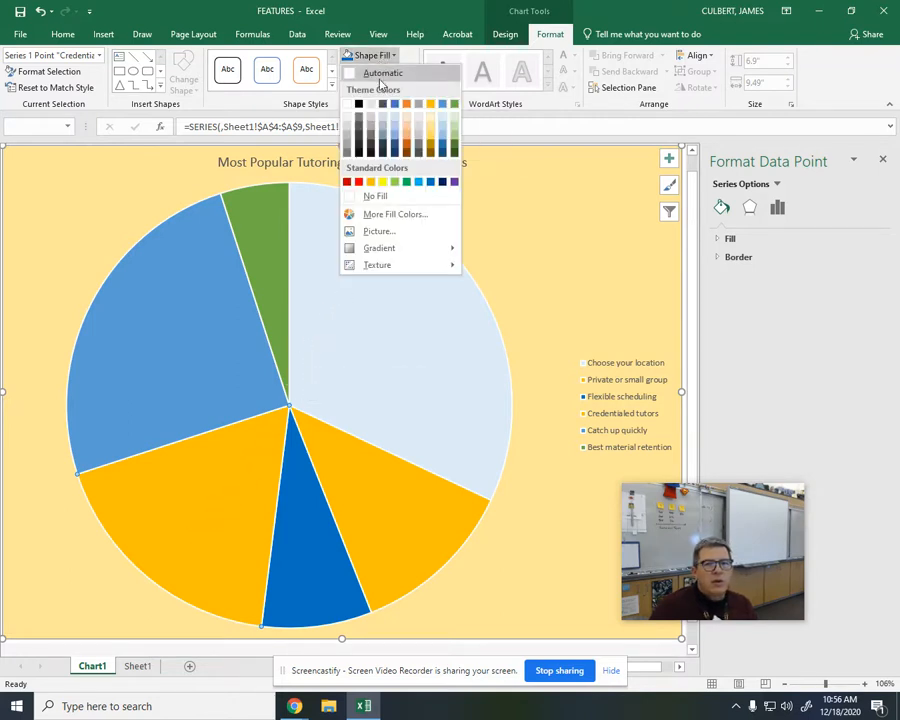
click(408, 182)
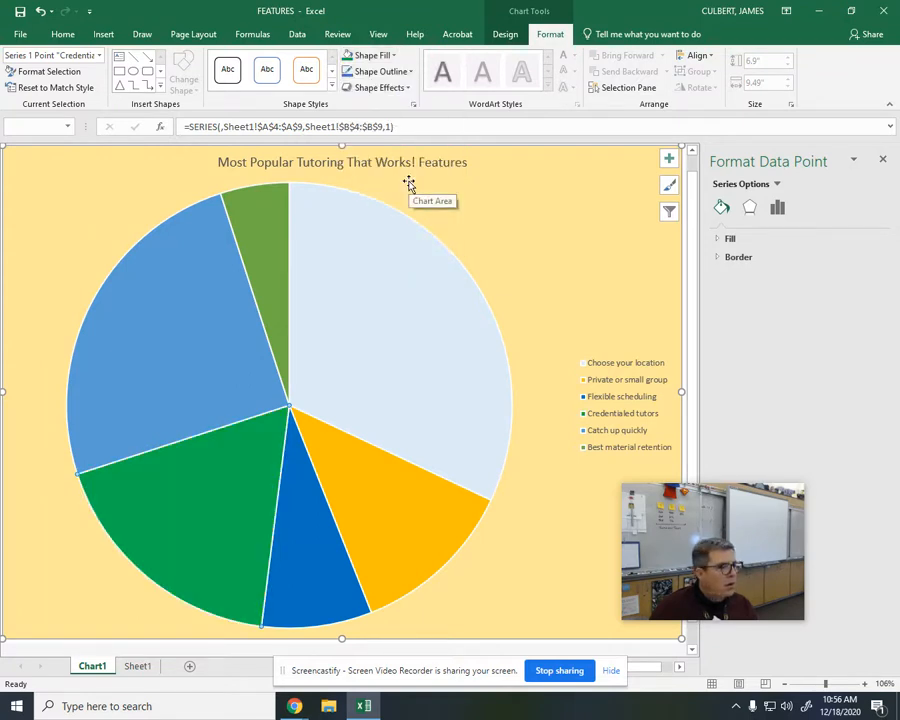
Step: Fill the "Catch up quickly" slice with the bright red standard color
click(173, 350)
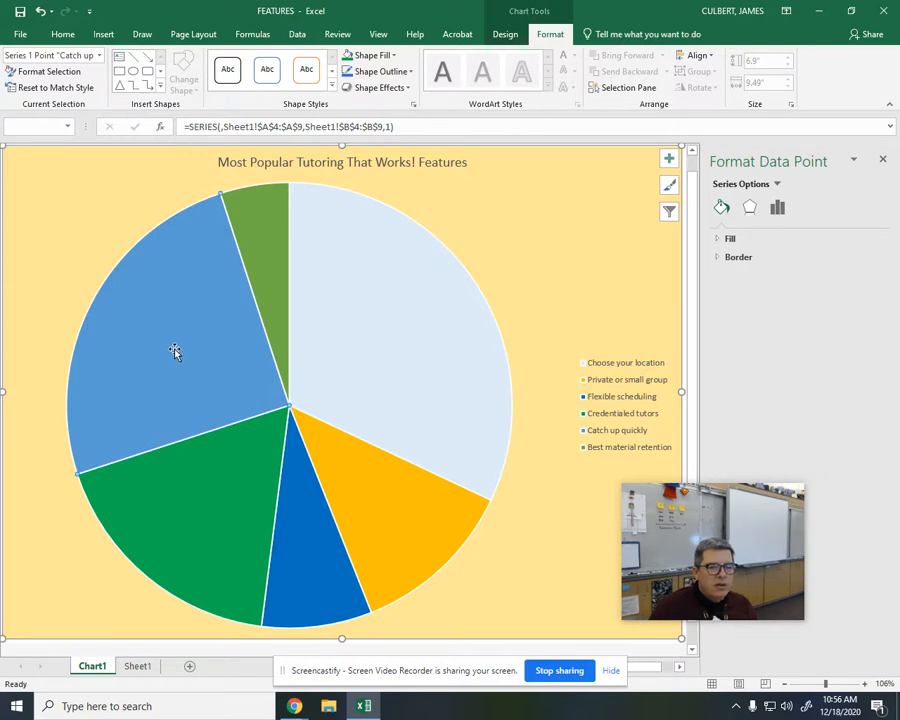
click(372, 55)
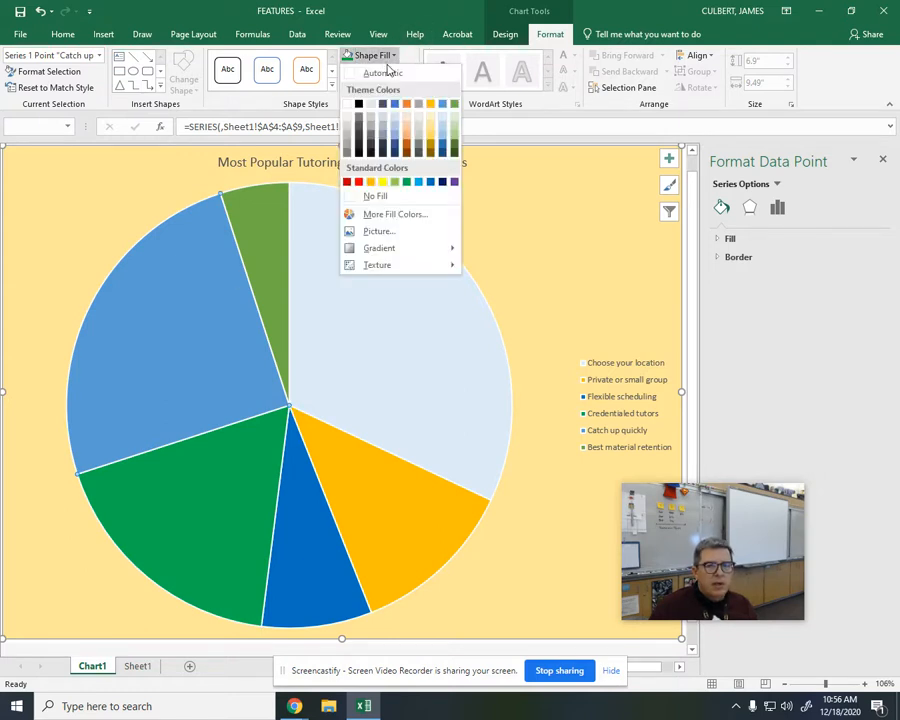
click(359, 183)
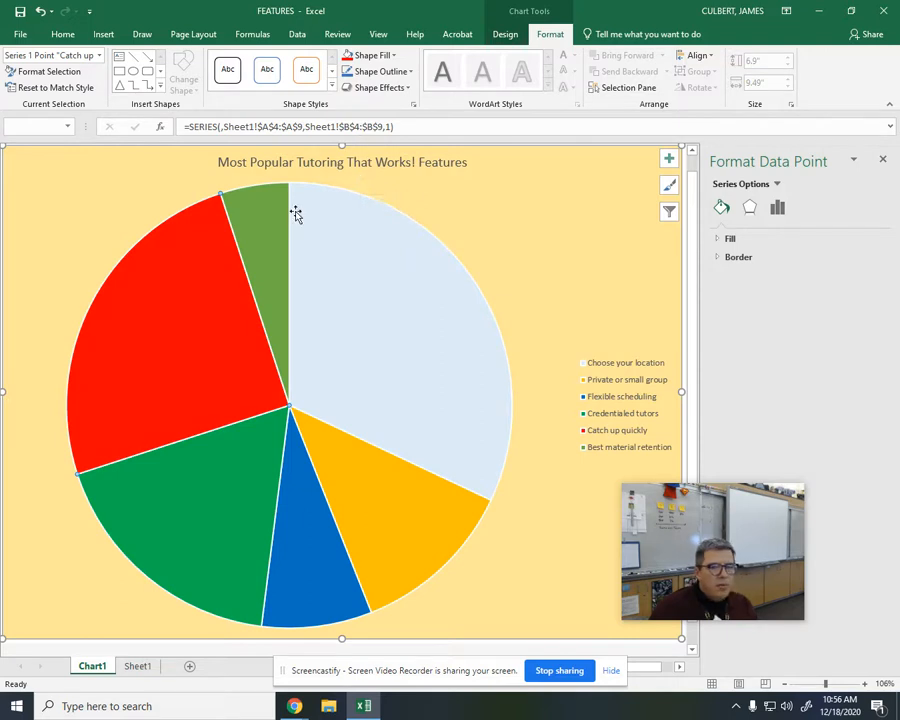
Step: Fill the "Best material retention" slice with the yellow standard color
click(265, 215)
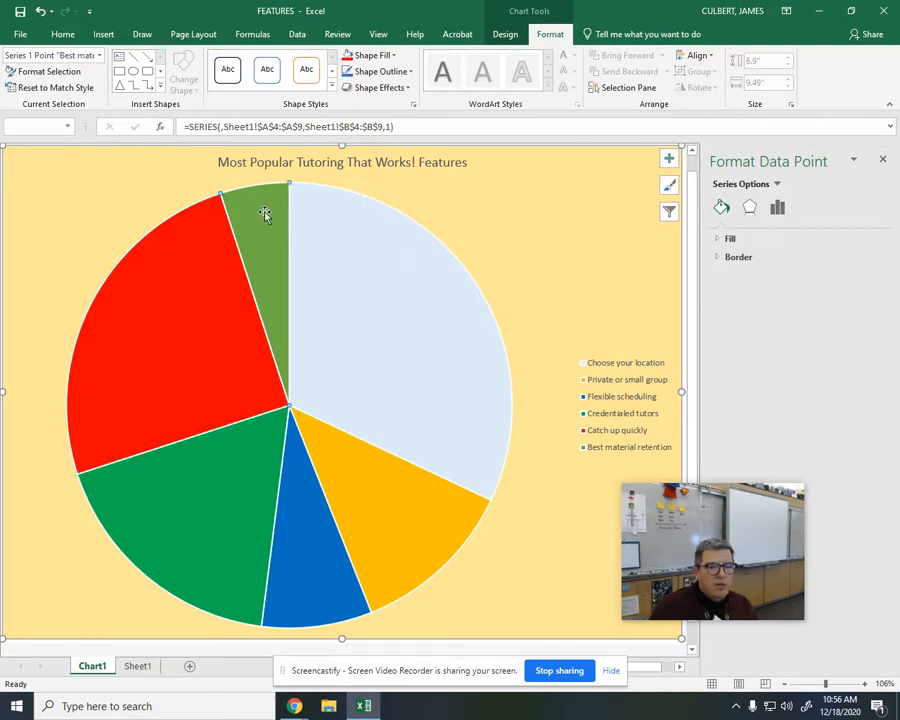
click(366, 55)
click(383, 183)
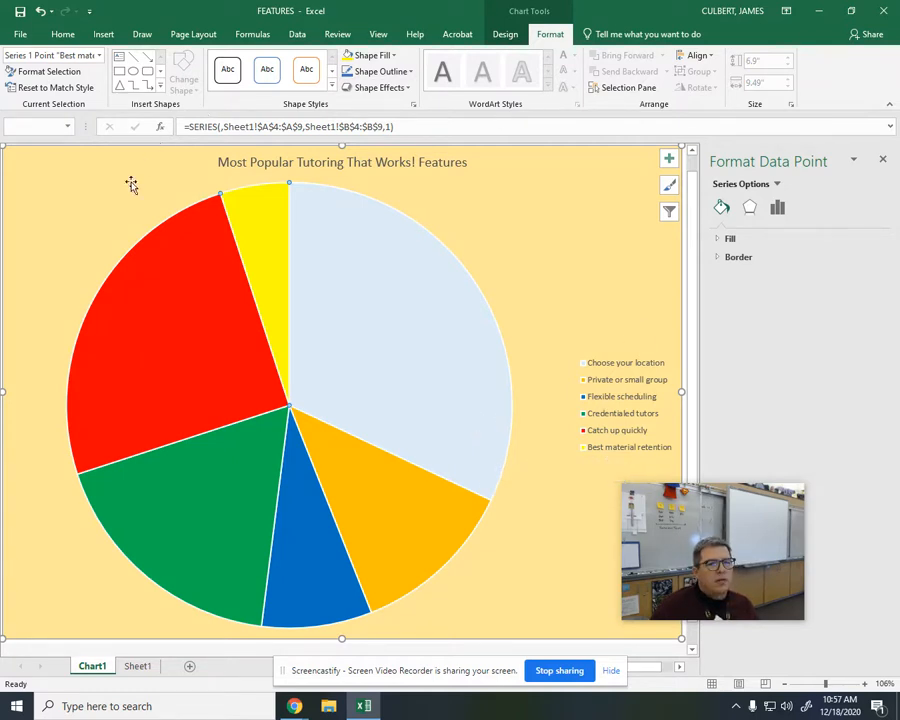
Step: Select the chart legend and fill its background with an olive green from the extended color palette
click(607, 408)
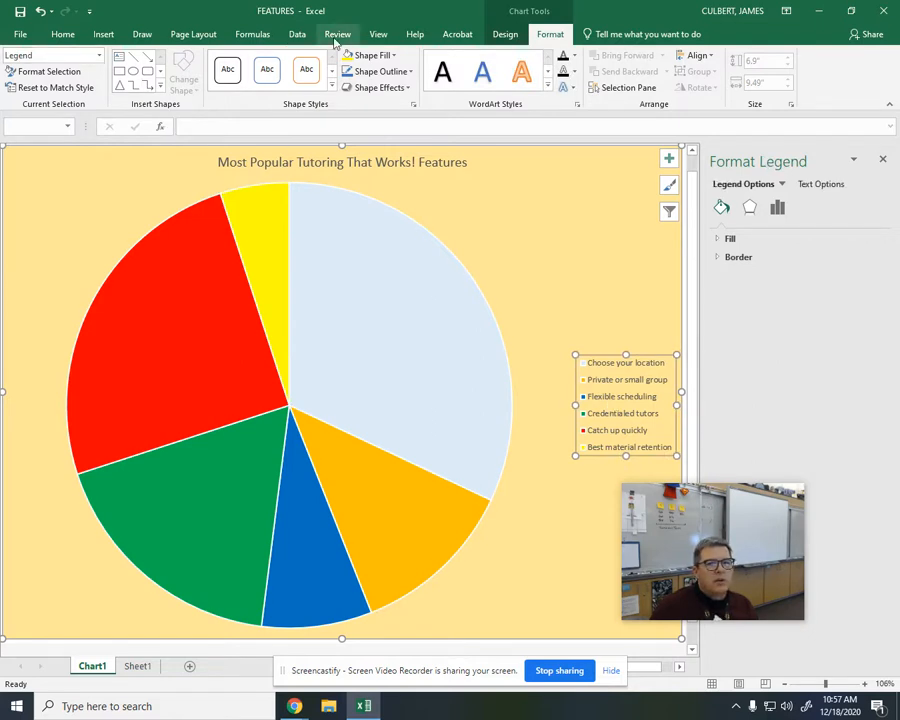
click(378, 55)
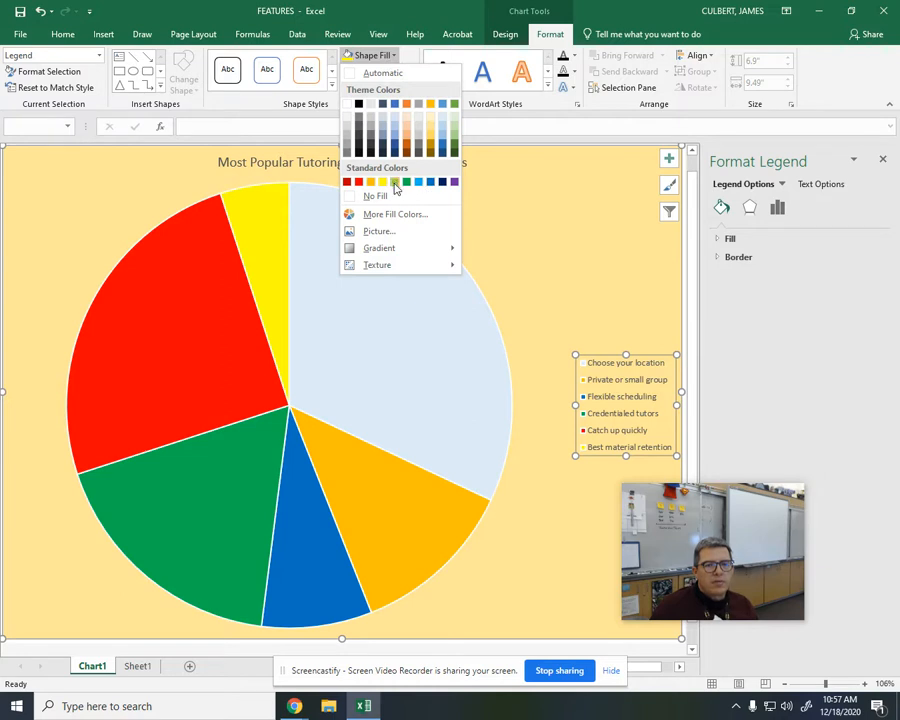
click(386, 198)
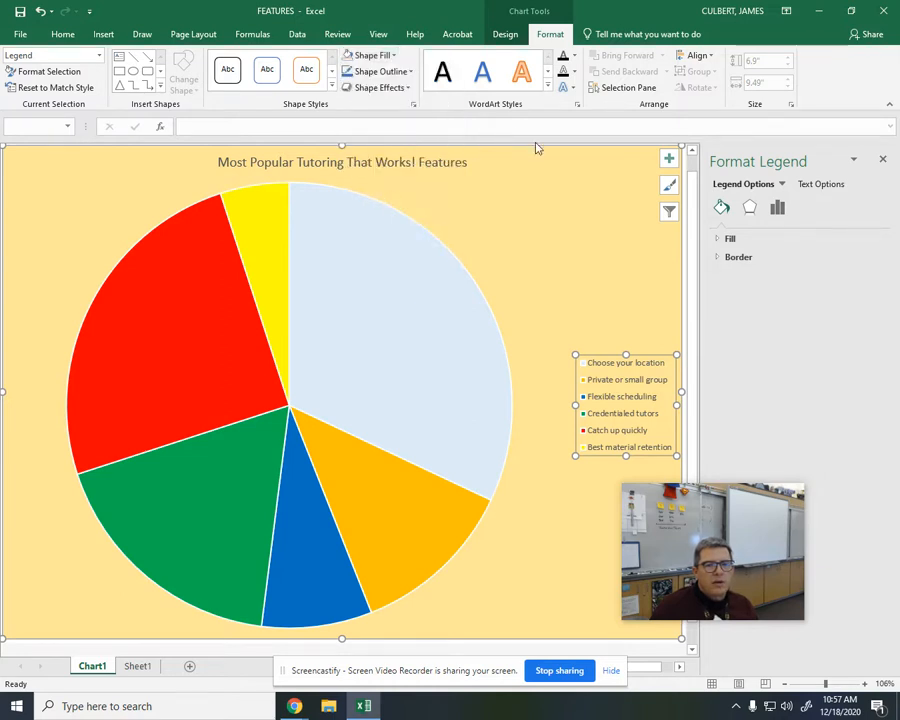
right_click(622, 396)
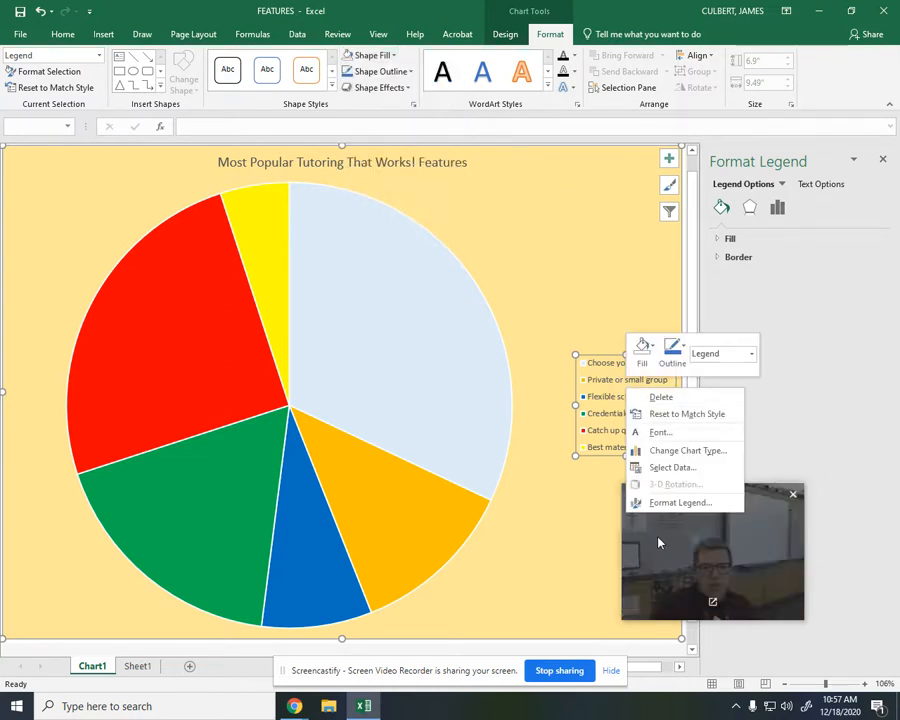
click(690, 502)
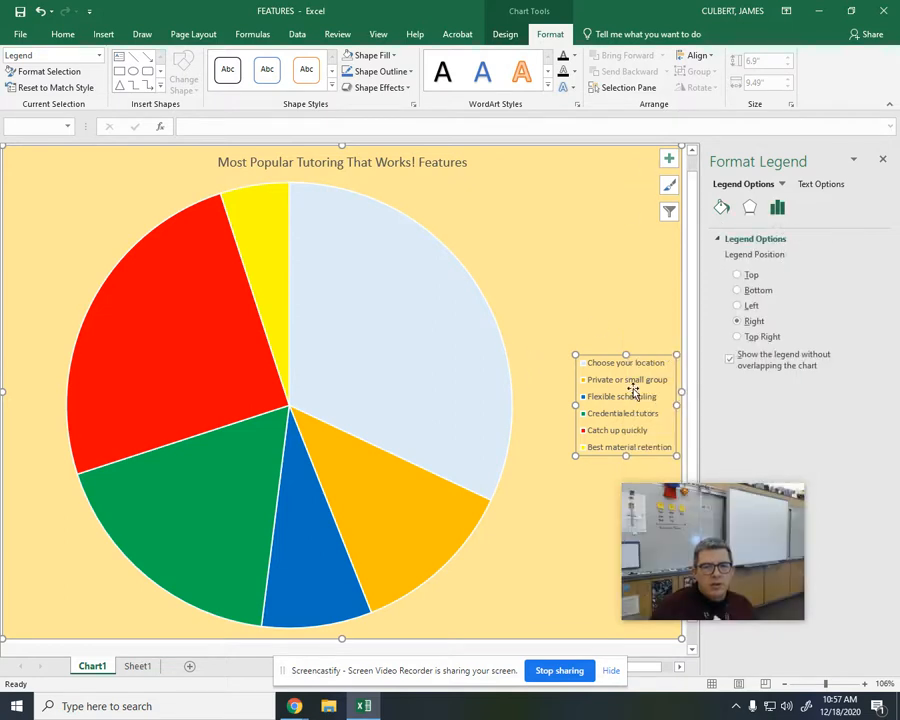
click(373, 55)
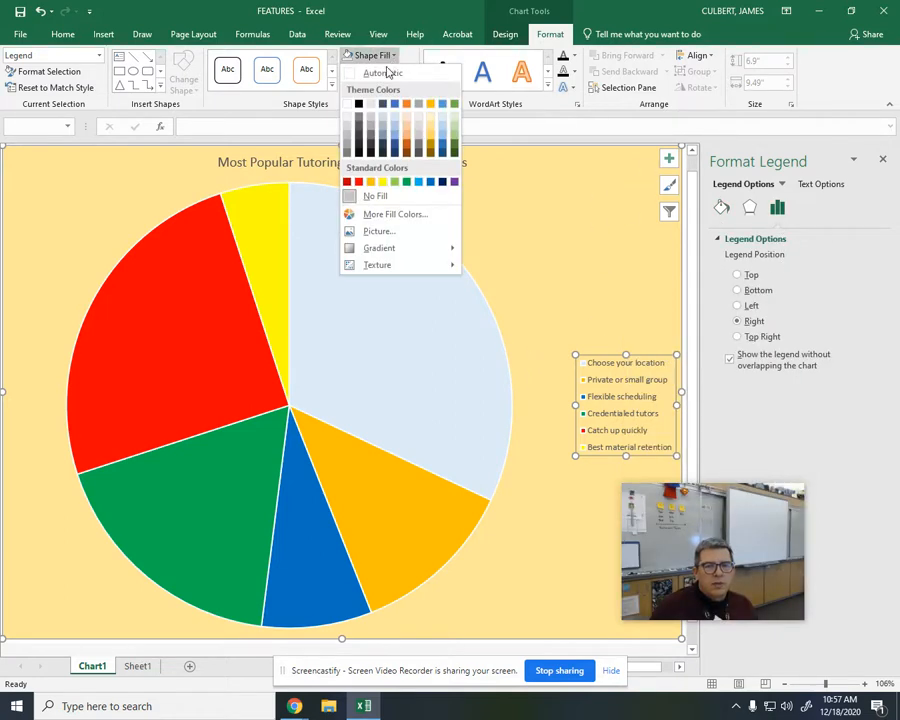
click(366, 213)
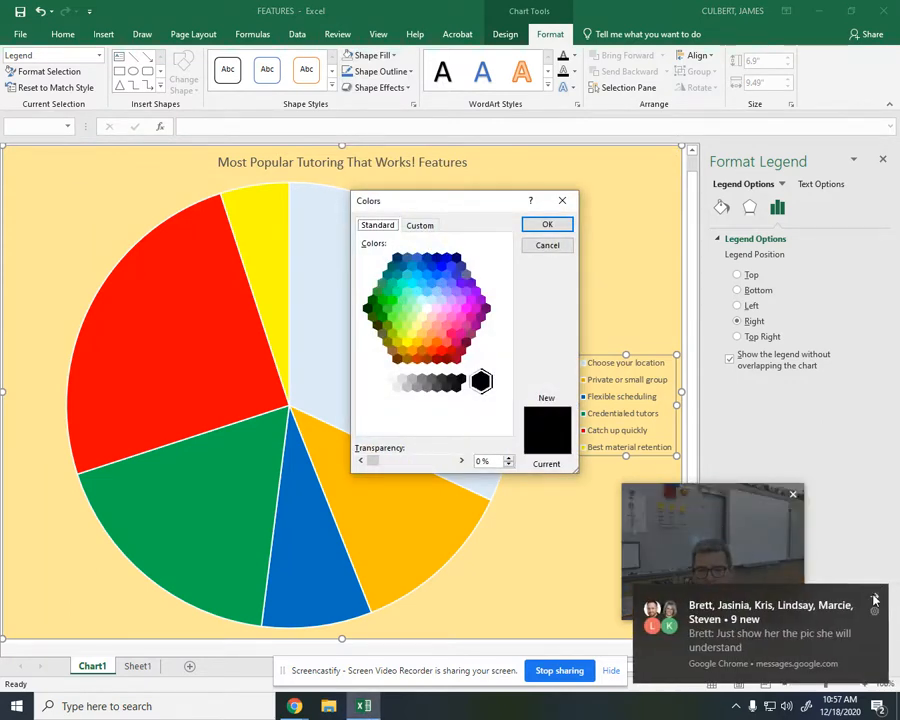
click(874, 598)
click(392, 285)
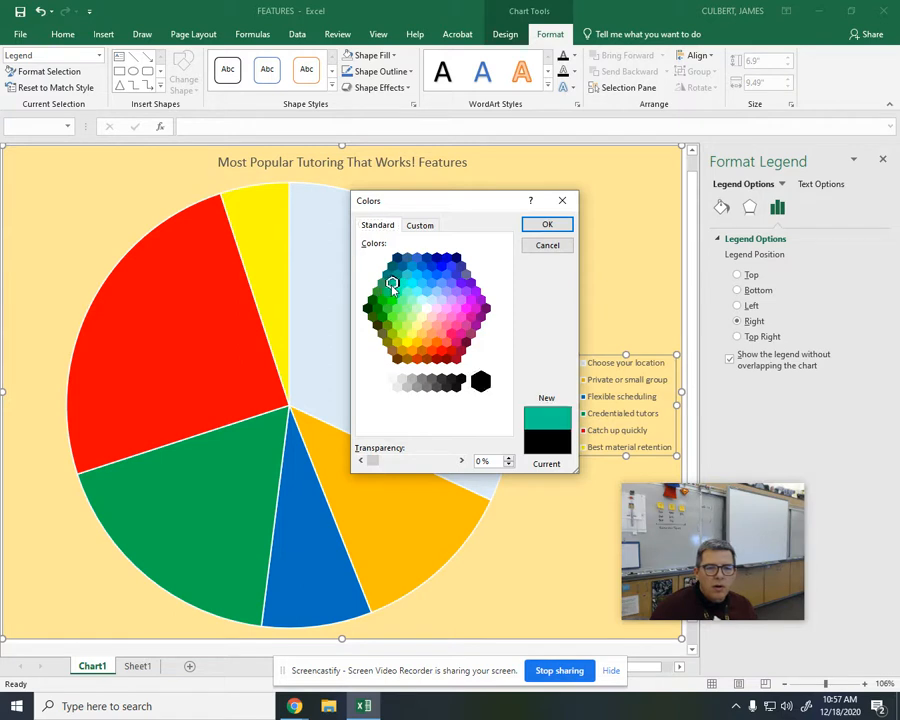
click(392, 336)
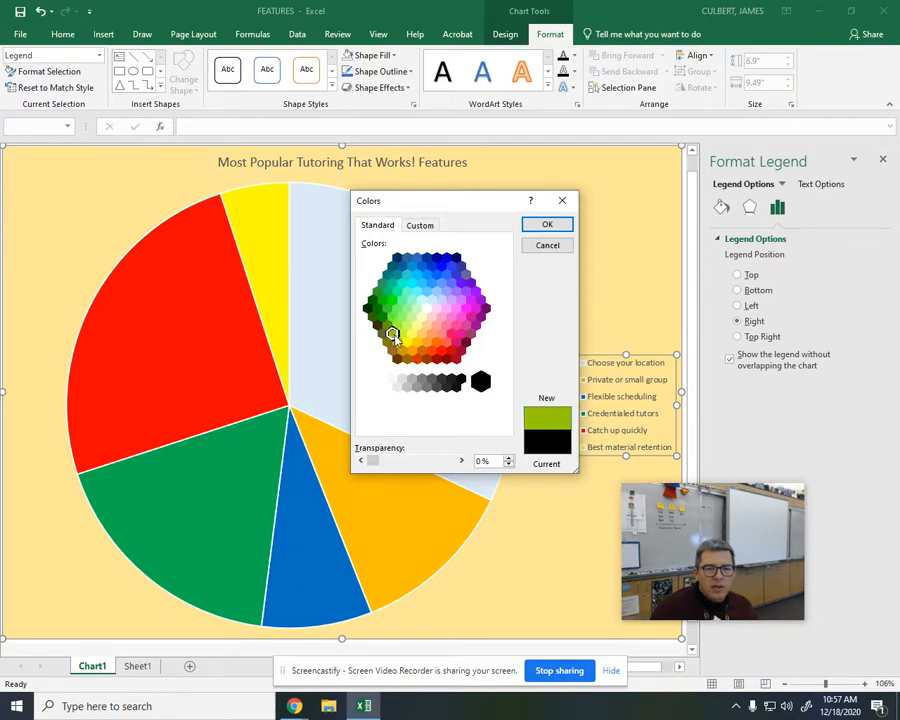
click(551, 224)
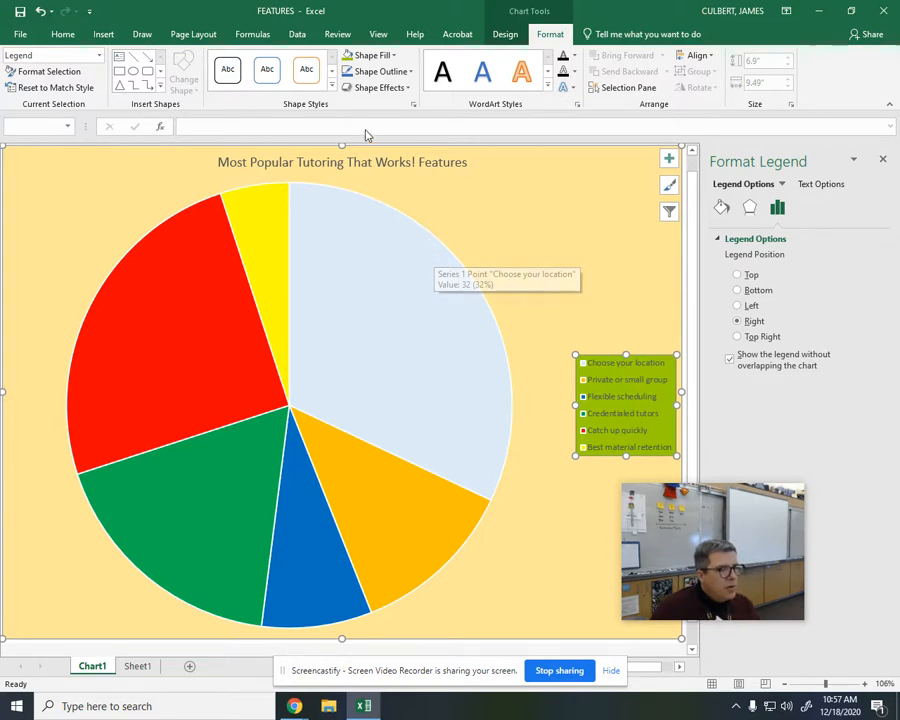
Step: Set the legend text's font size to 16
click(63, 35)
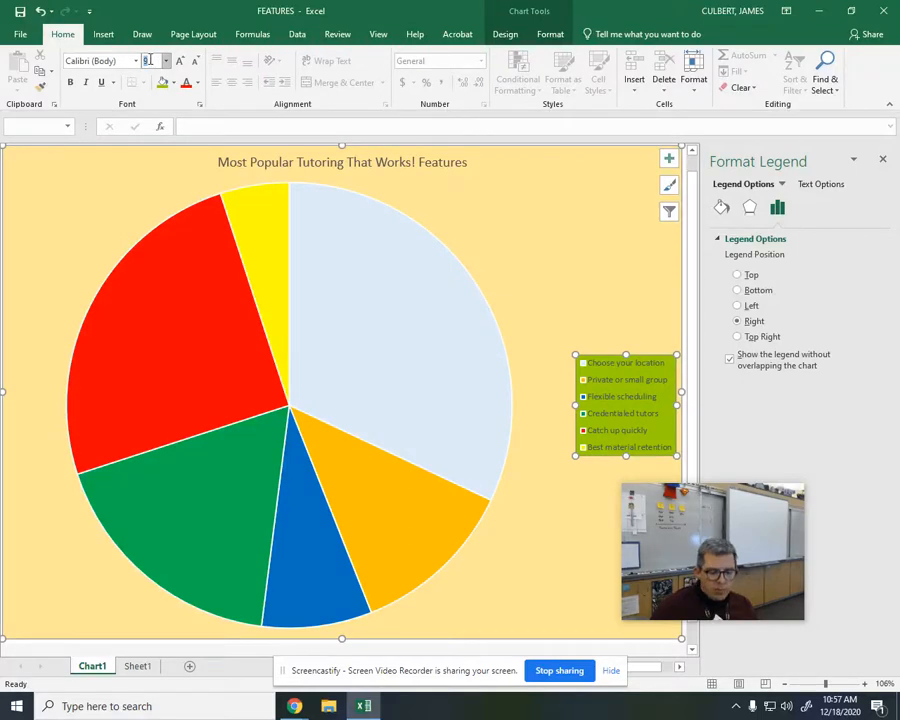
key(Return)
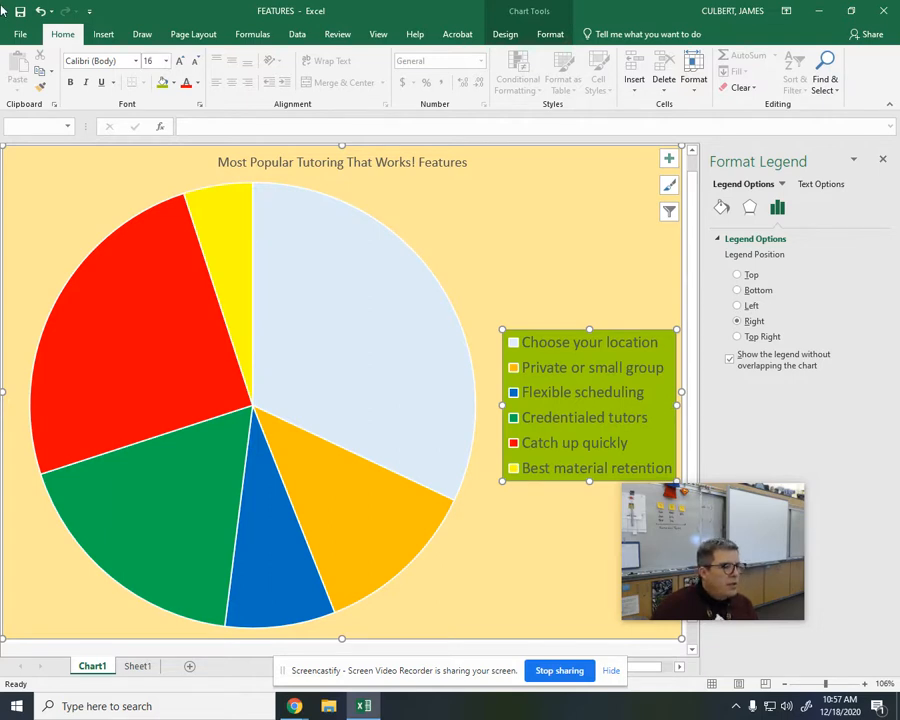
Step: Format the chart title in the medium blue standard color, size 24 and bold
click(291, 162)
click(198, 83)
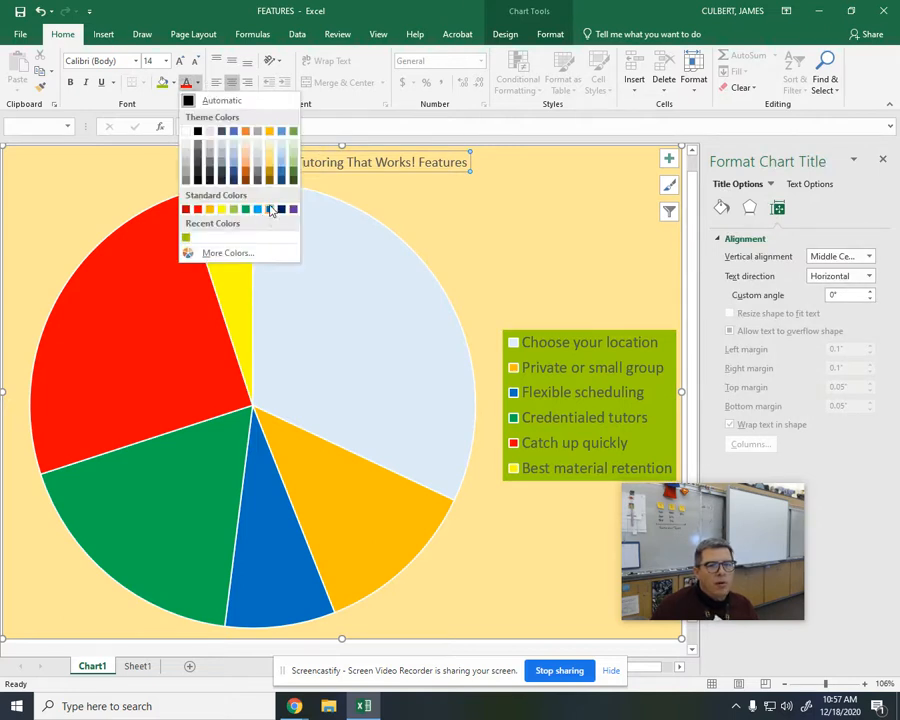
click(270, 210)
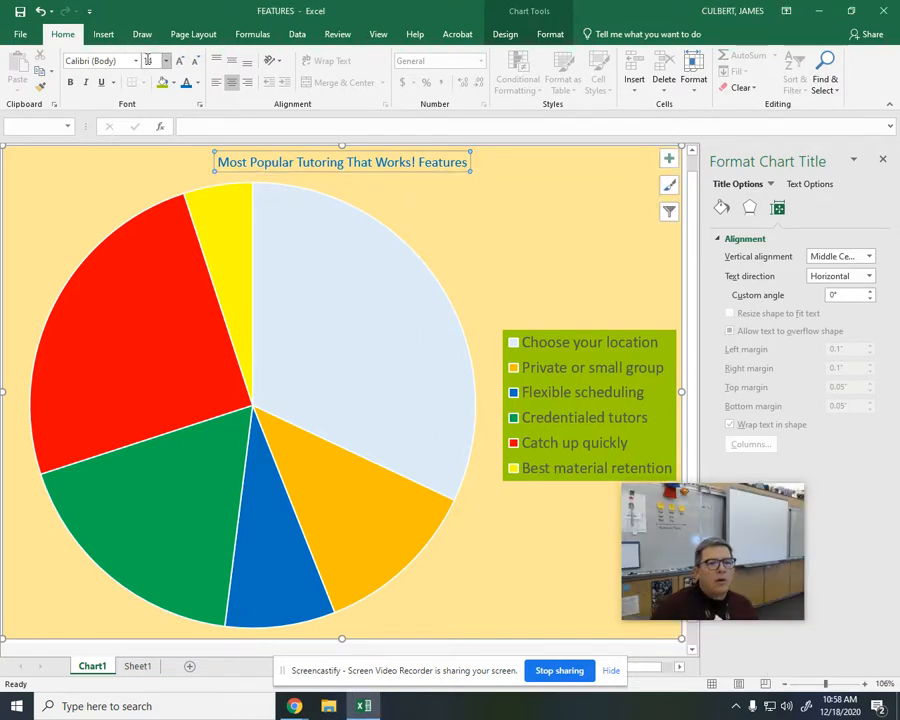
text(24)
key(Return)
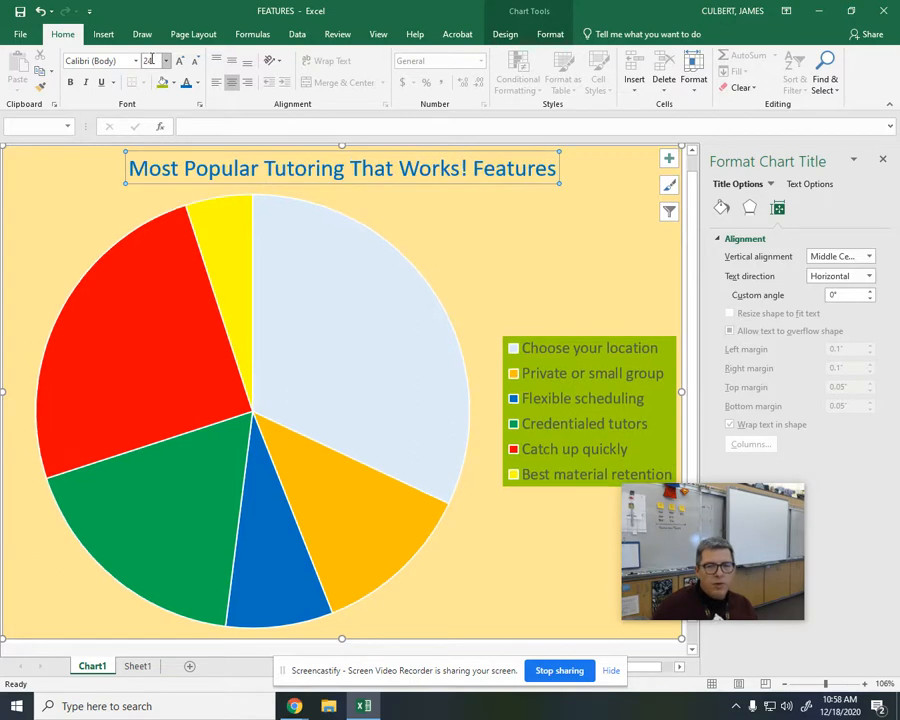
click(70, 82)
Step: Scale the Sheet1 printout to fit 1 page wide and 1 page tall
mouse_move(231, 317)
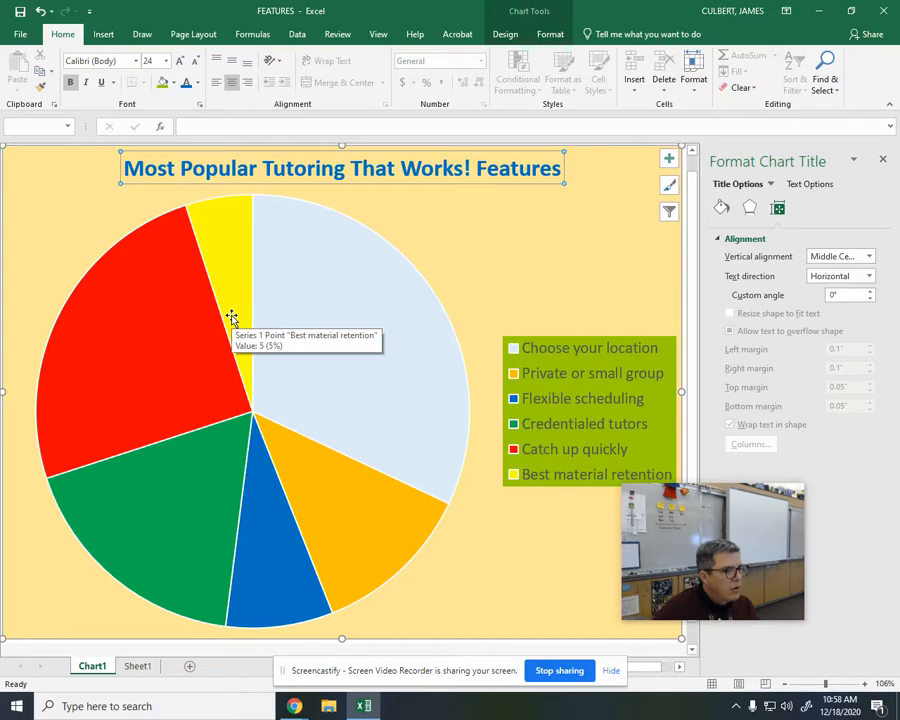
click(203, 38)
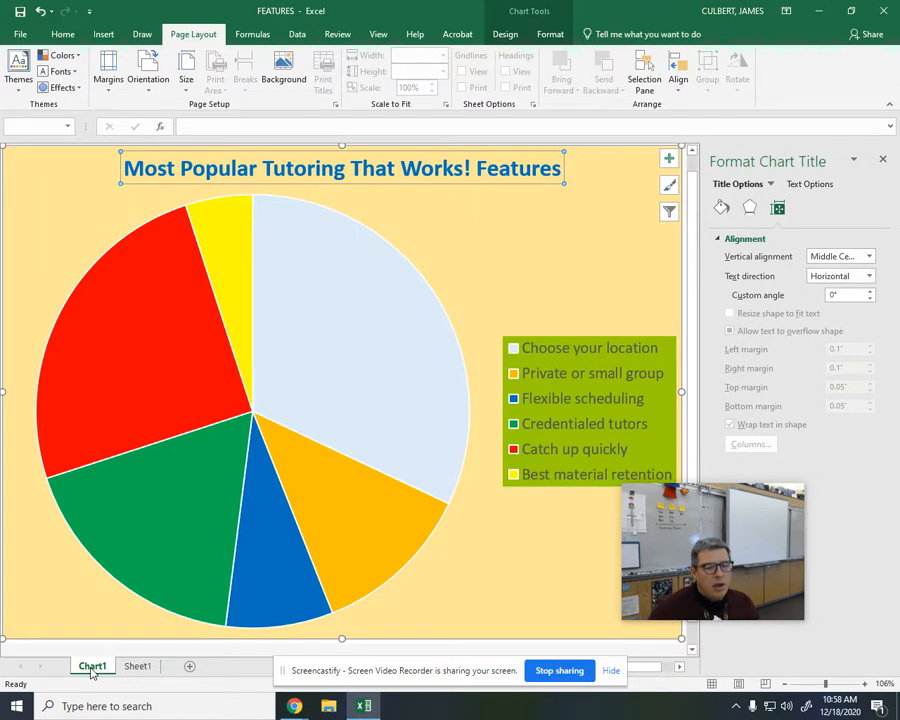
mouse_move(336, 349)
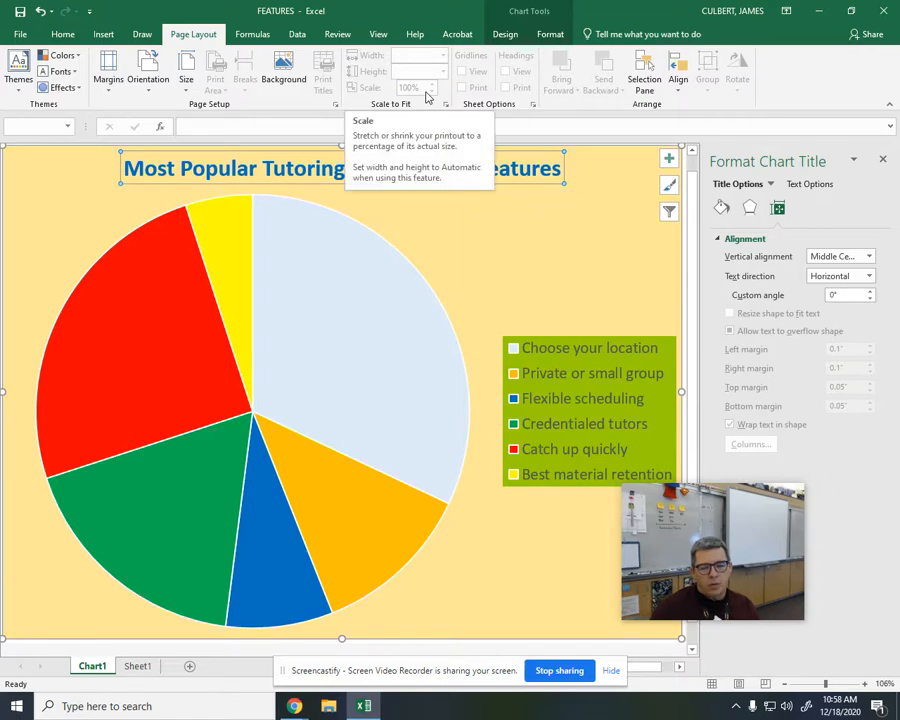
click(137, 666)
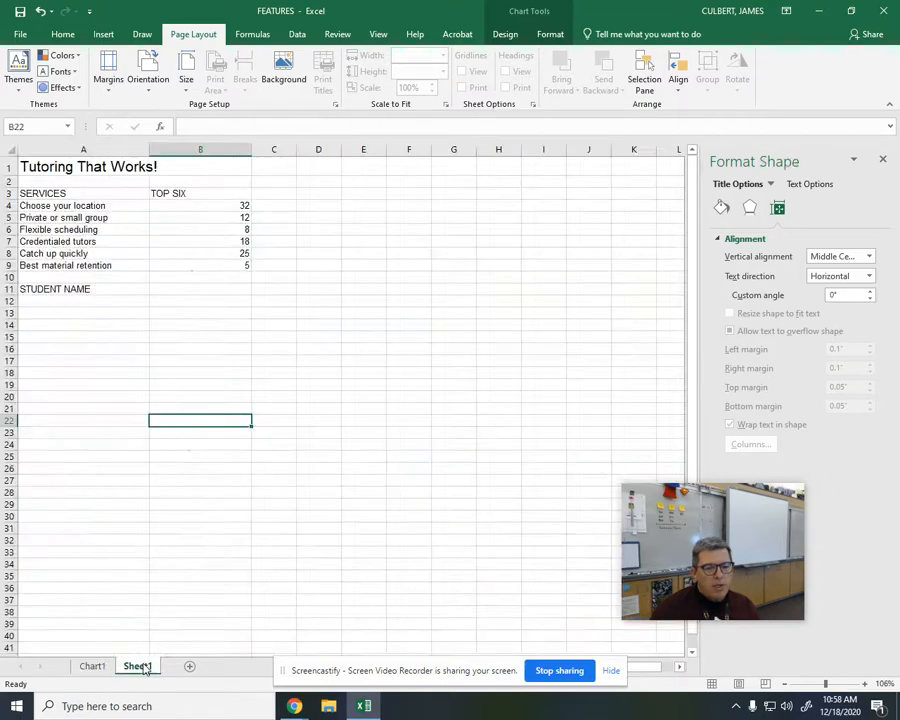
click(443, 56)
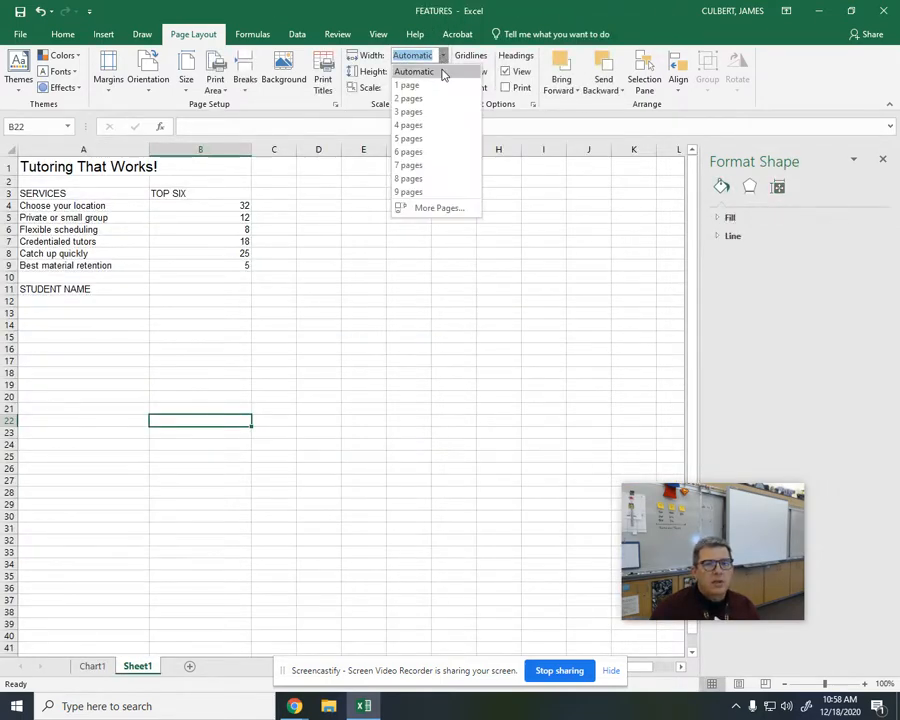
click(434, 86)
click(443, 72)
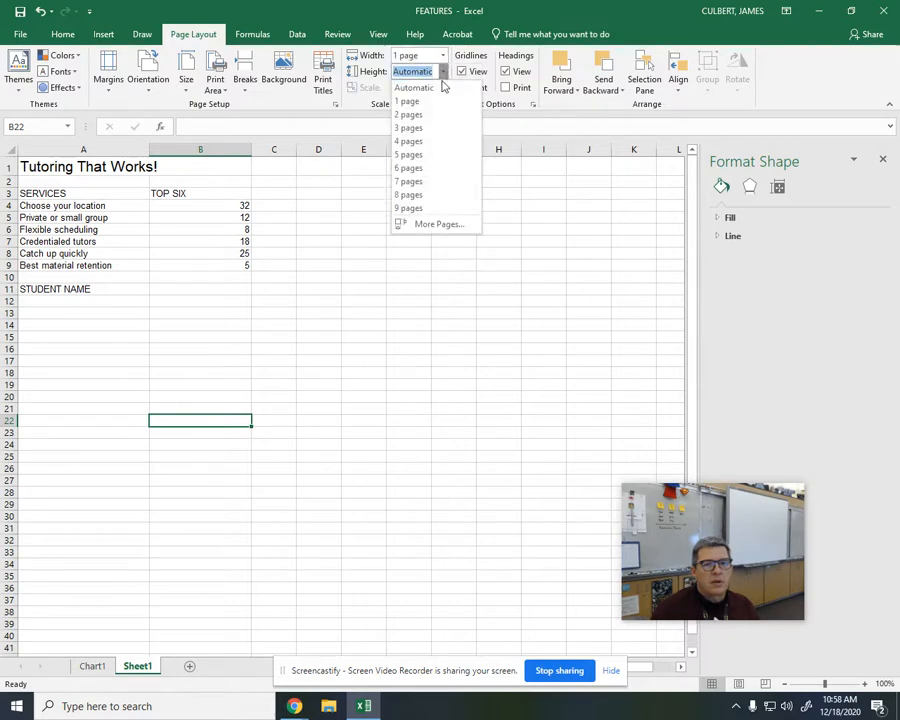
click(434, 104)
click(874, 593)
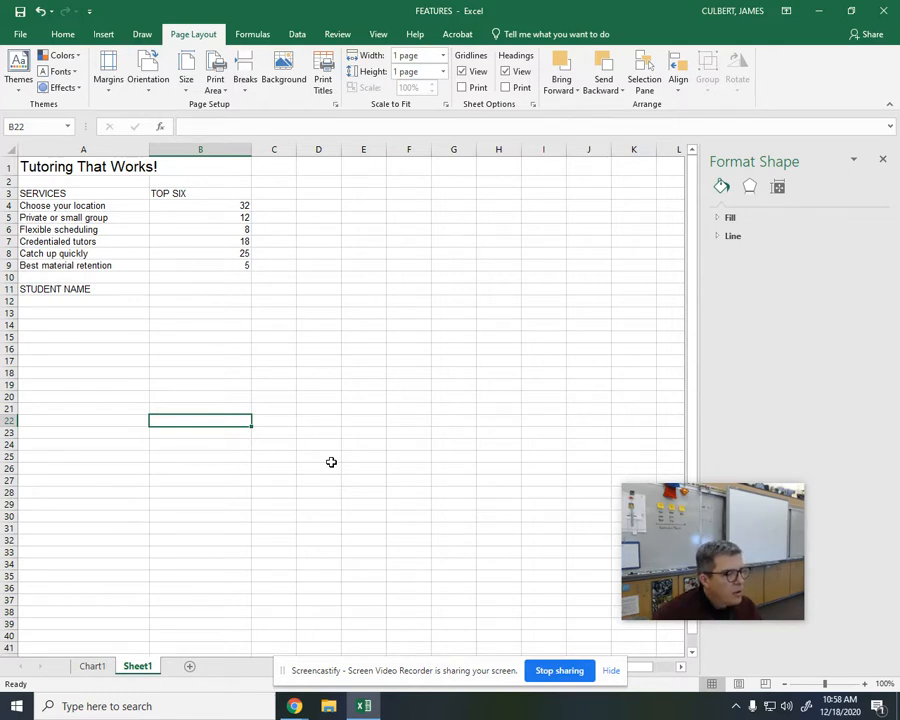
Step: Return to the Chart1 sheet and check its print preview, leaving without printing
click(108, 666)
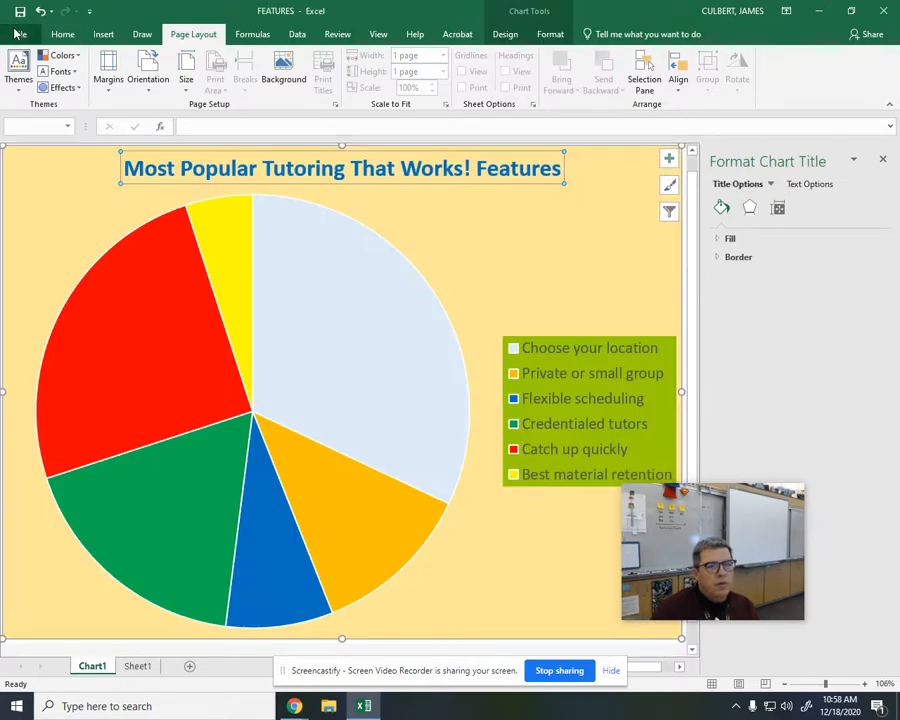
click(20, 34)
click(24, 268)
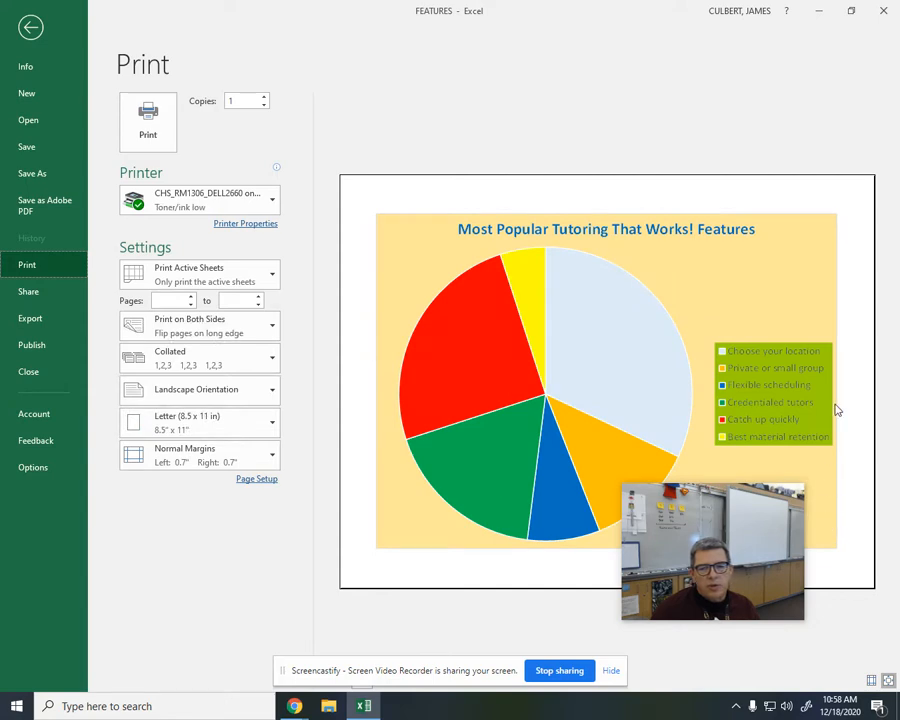
click(30, 28)
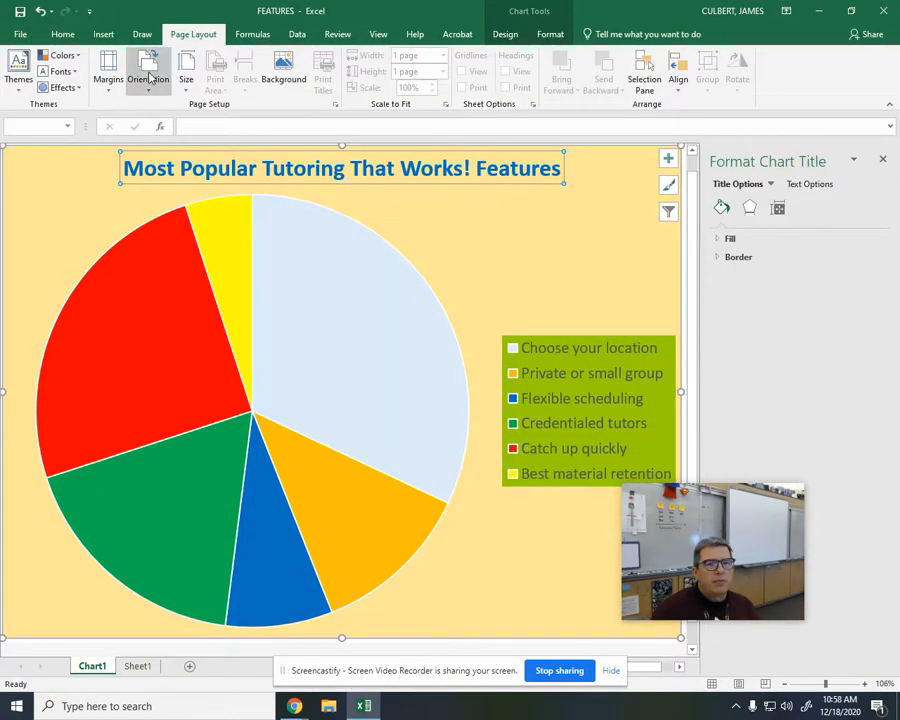